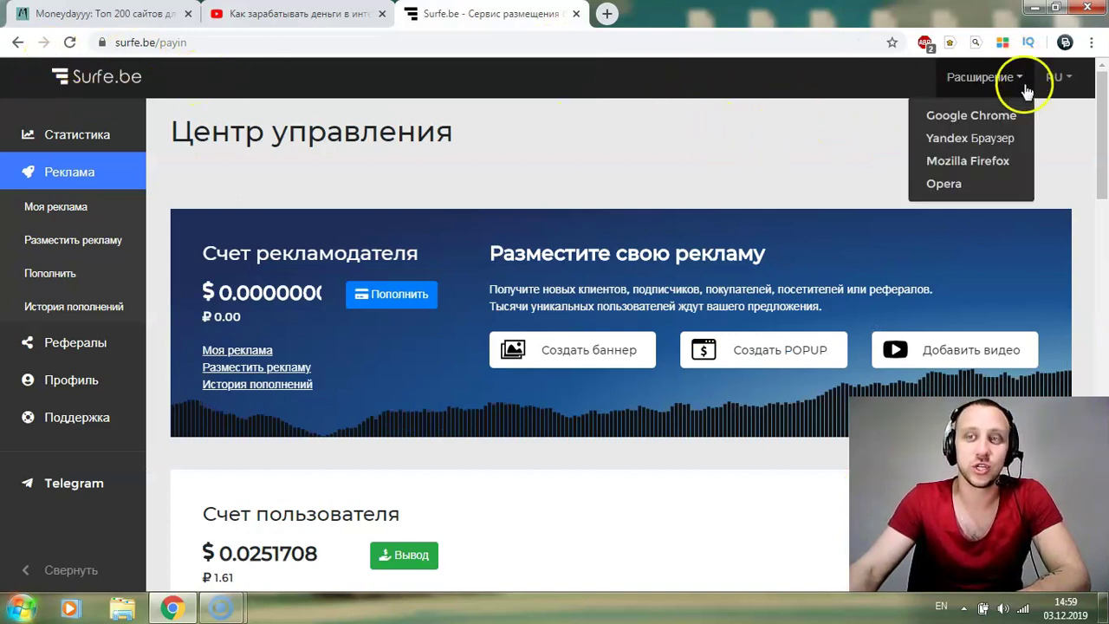
# Step: Open the top-up form for the advertiser account and set the payment amount to 2 USD
pyautogui.scroll(-8, 557, 266)
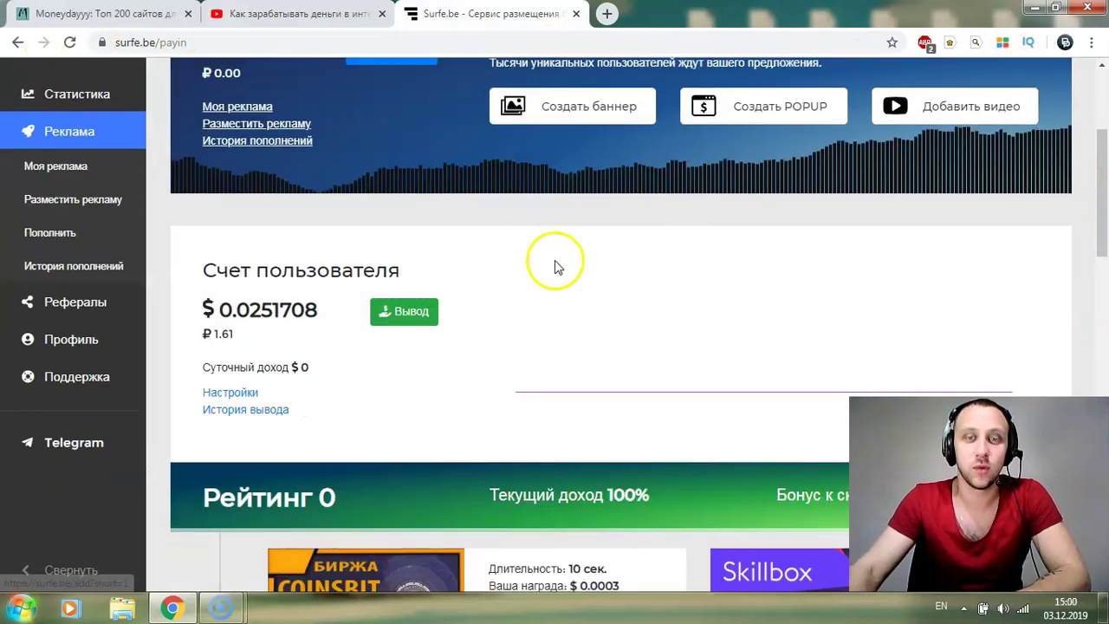
pyautogui.scroll(2, 557, 288)
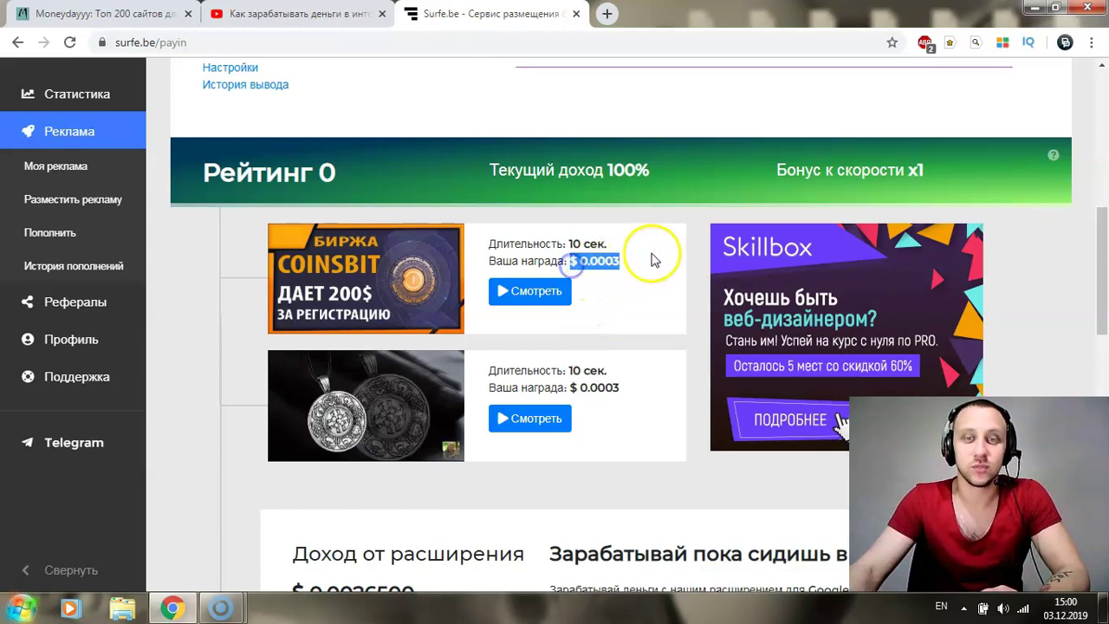
pyautogui.scroll(6, 511, 299)
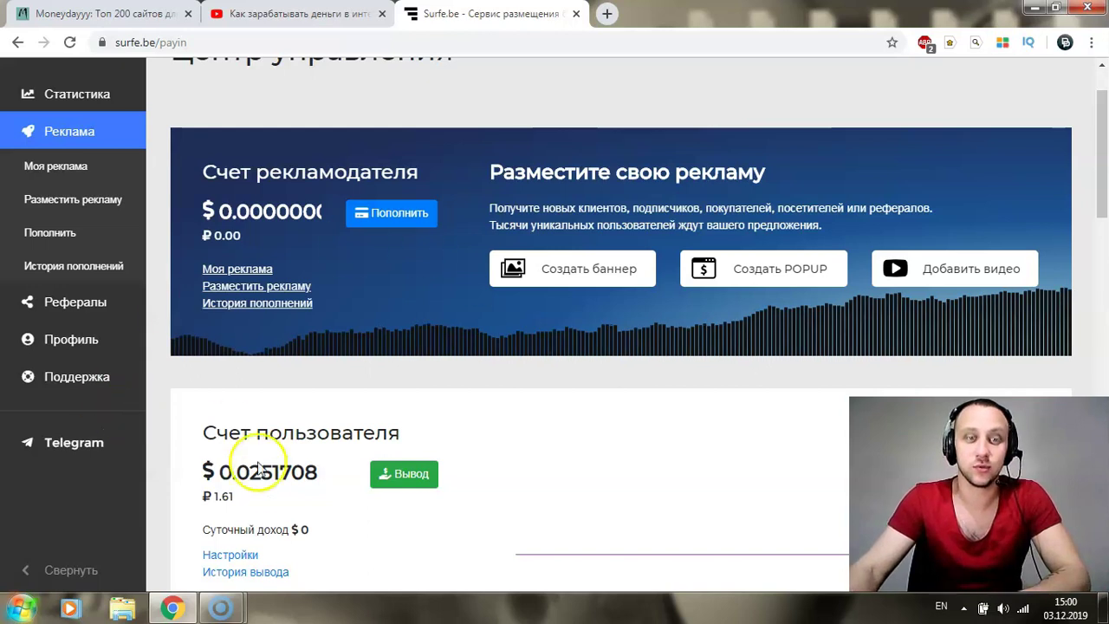
pyautogui.scroll(-6, 252, 468)
pyautogui.scroll(7, 369, 274)
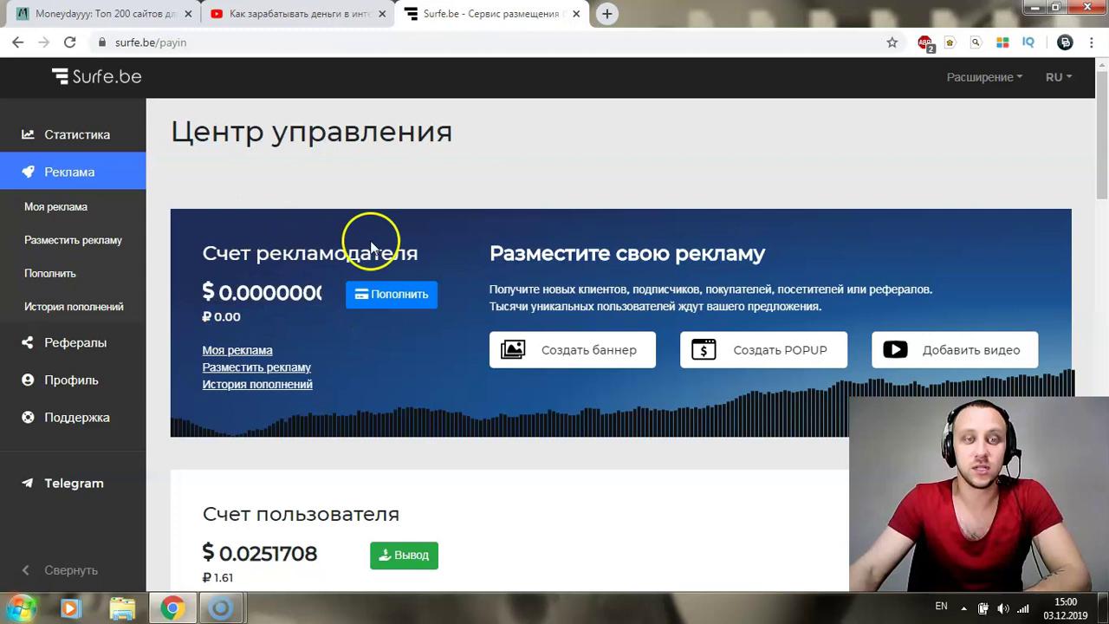
pyautogui.click(375, 310)
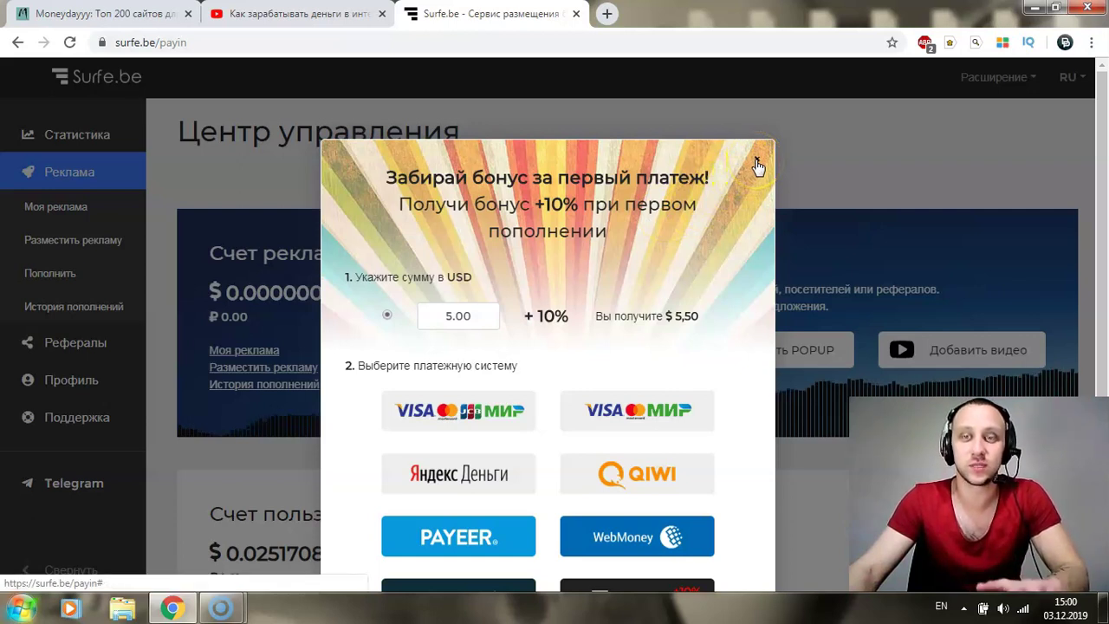
pyautogui.doubleClick(462, 318)
pyautogui.write('2')
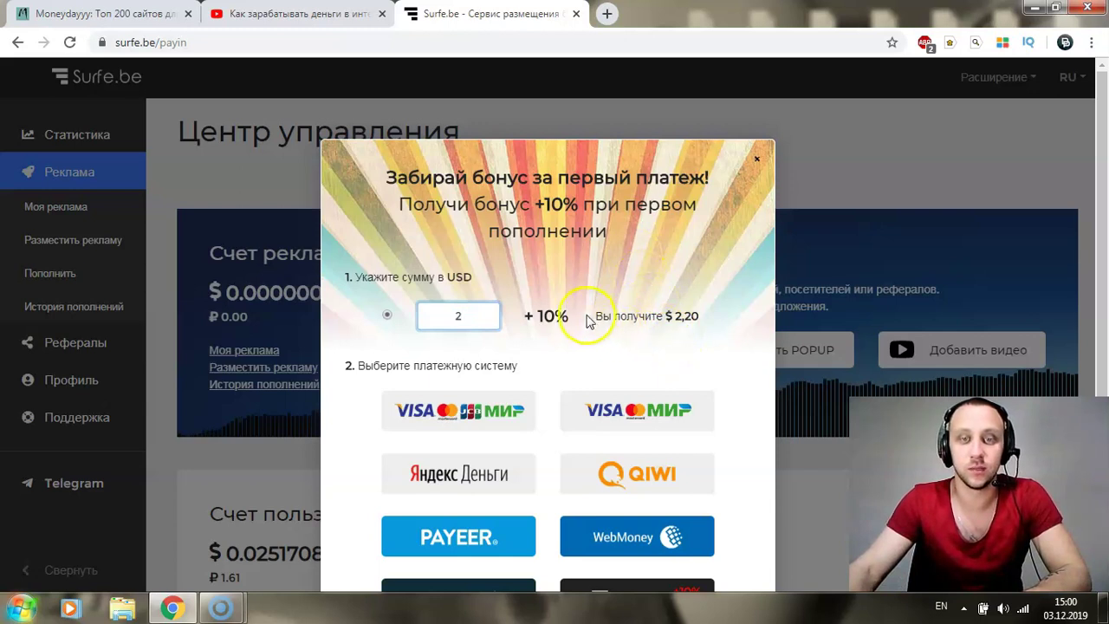
pyautogui.moveTo(596, 317); pyautogui.dragTo(708, 321)
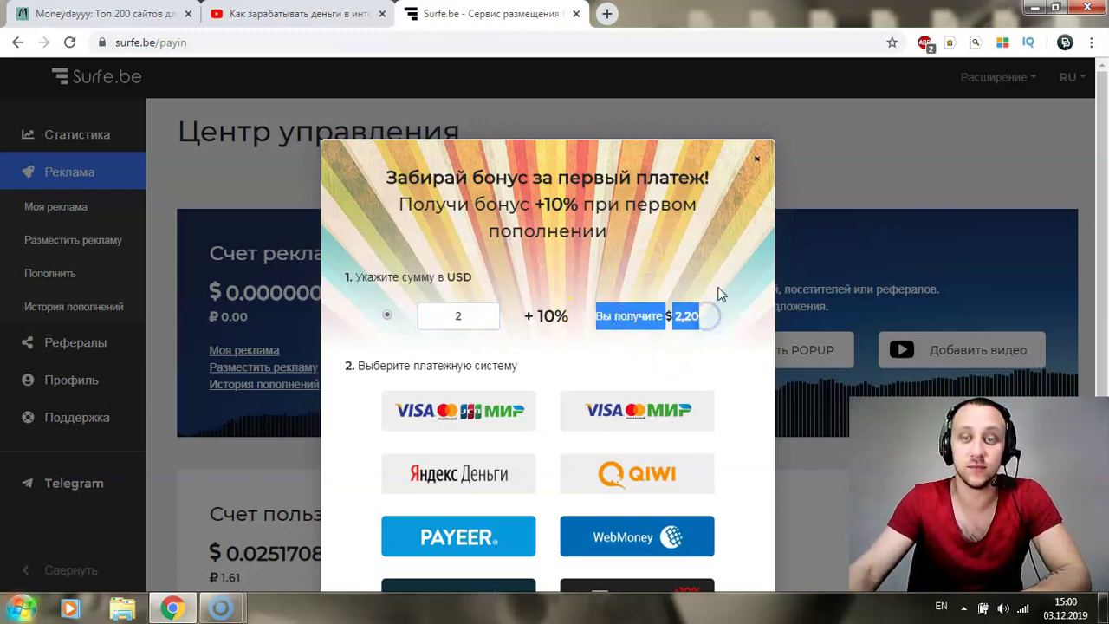
pyautogui.click(646, 280)
pyautogui.doubleClick(564, 318)
pyautogui.click(668, 268)
pyautogui.scroll(-1, 561, 312)
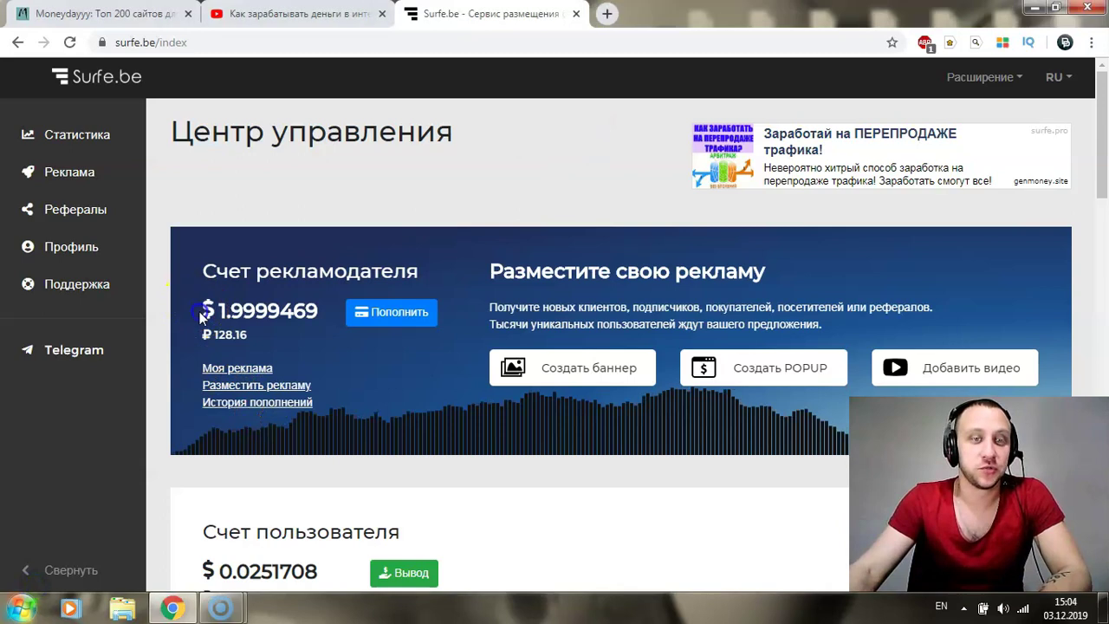
# Step: Examine the advertiser account balance and the user account section in the control centre
pyautogui.moveTo(215, 310); pyautogui.dragTo(245, 312)
pyautogui.click(488, 213)
pyautogui.moveTo(319, 312); pyautogui.dragTo(201, 314)
pyautogui.click(371, 357)
pyautogui.moveTo(356, 359); pyautogui.dragTo(309, 335)
pyautogui.click(396, 404)
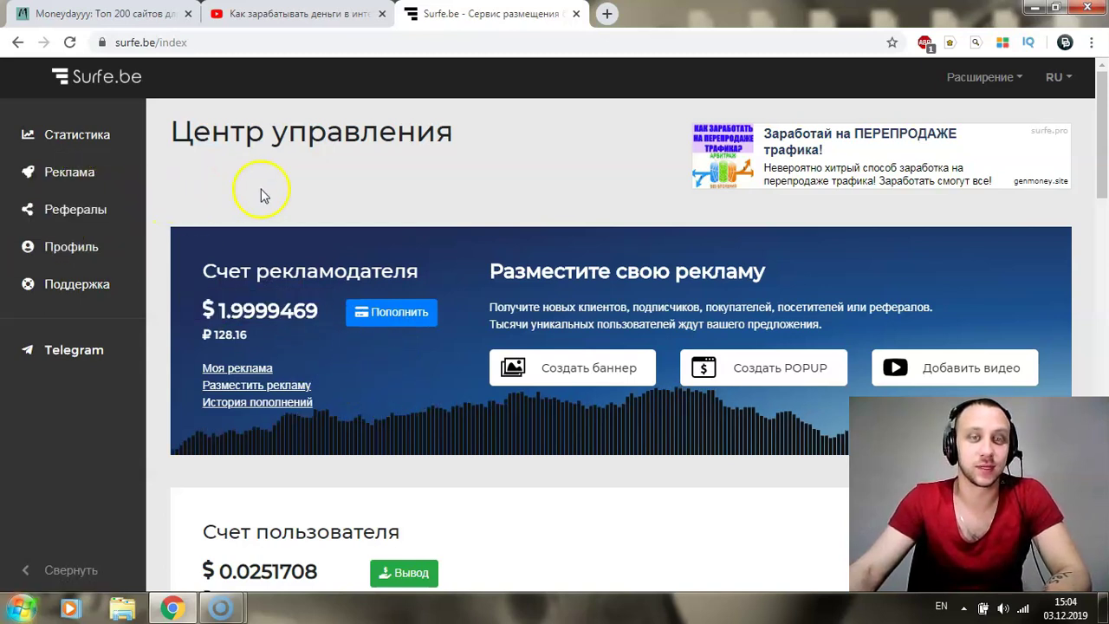
pyautogui.scroll(-1, 382, 304)
pyautogui.scroll(-3, 450, 321)
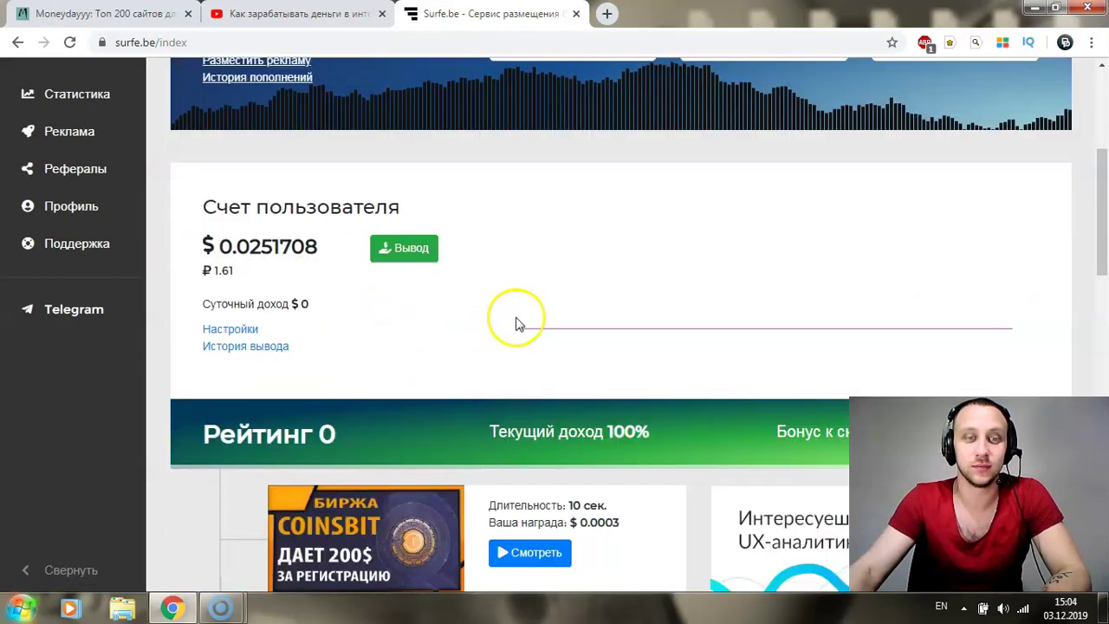
pyautogui.scroll(4, 286, 338)
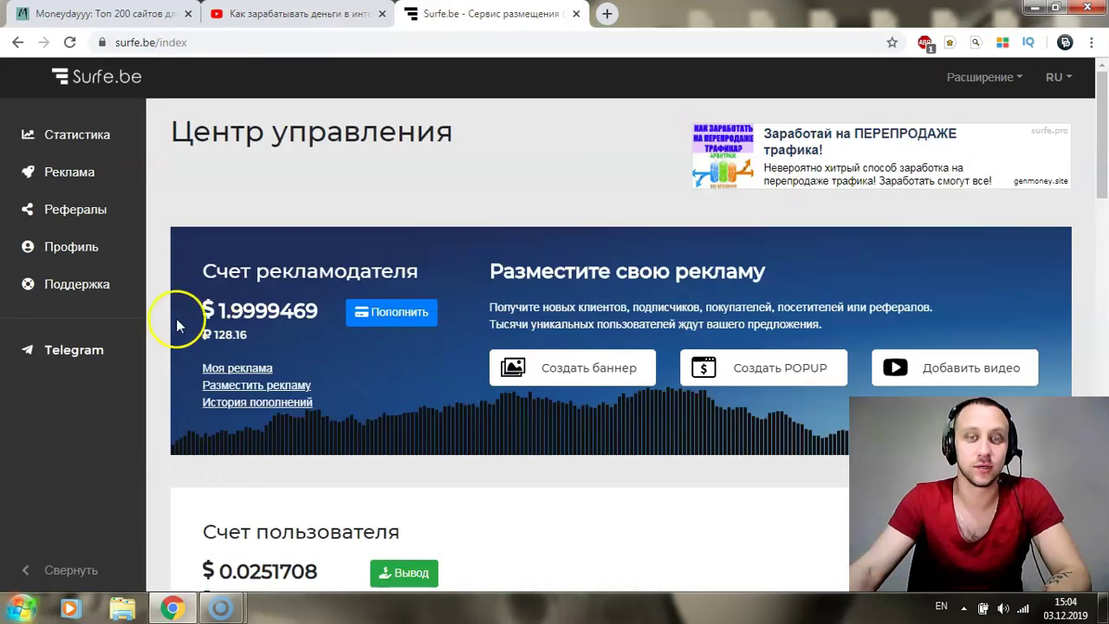
# Step: Open the ad placement options and start creating a video-view ad (Просмотр видео)
pyautogui.click(103, 171)
pyautogui.click(76, 237)
pyautogui.scroll(-2, 555, 359)
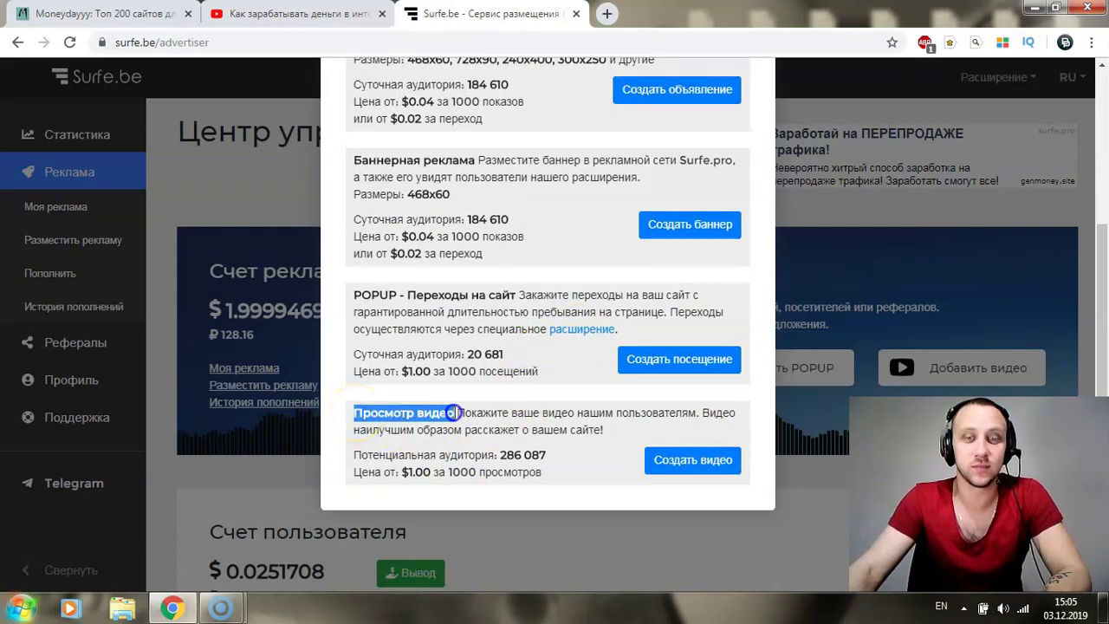
pyautogui.click(453, 413)
pyautogui.click(699, 462)
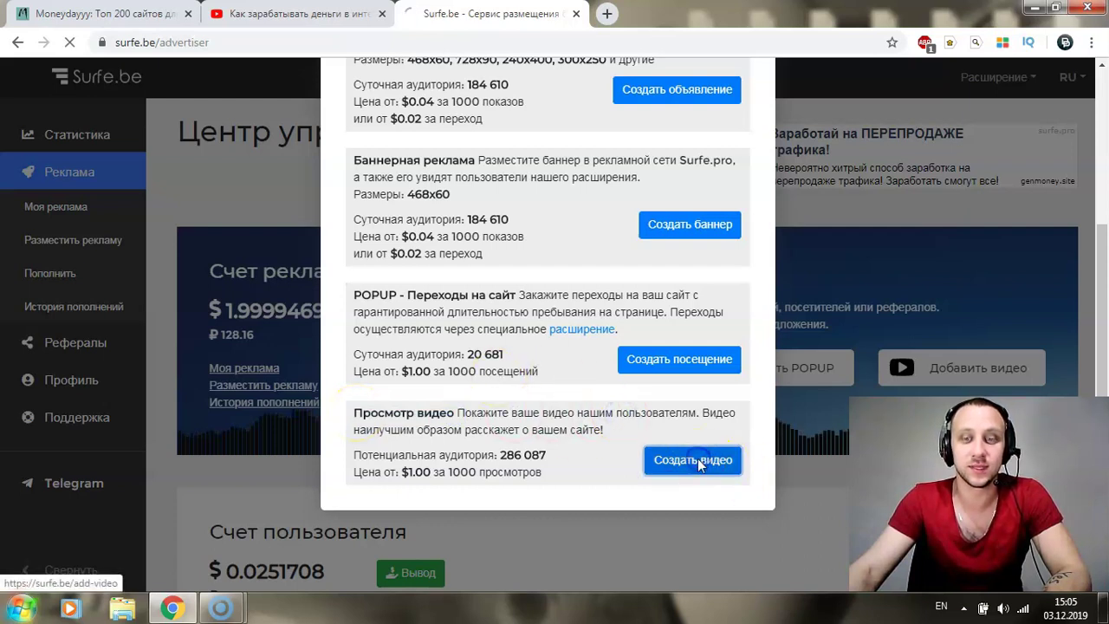
# Step: Copy the address of the channel's video "ТОП 5 СПОСОБОВ КАК ЗАРАБОТАТЬ В ИНТЕРНЕТЕ" and enter it as the ad's YouTube link
pyautogui.scroll(-1, 520, 373)
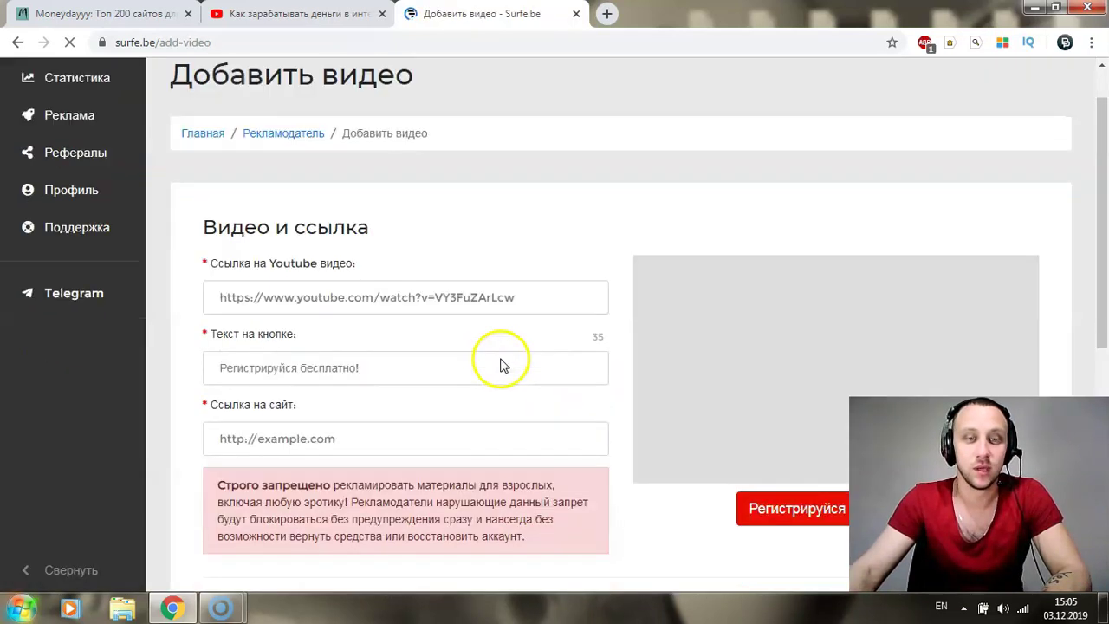
pyautogui.scroll(-1, 500, 363)
pyautogui.scroll(-1, 411, 362)
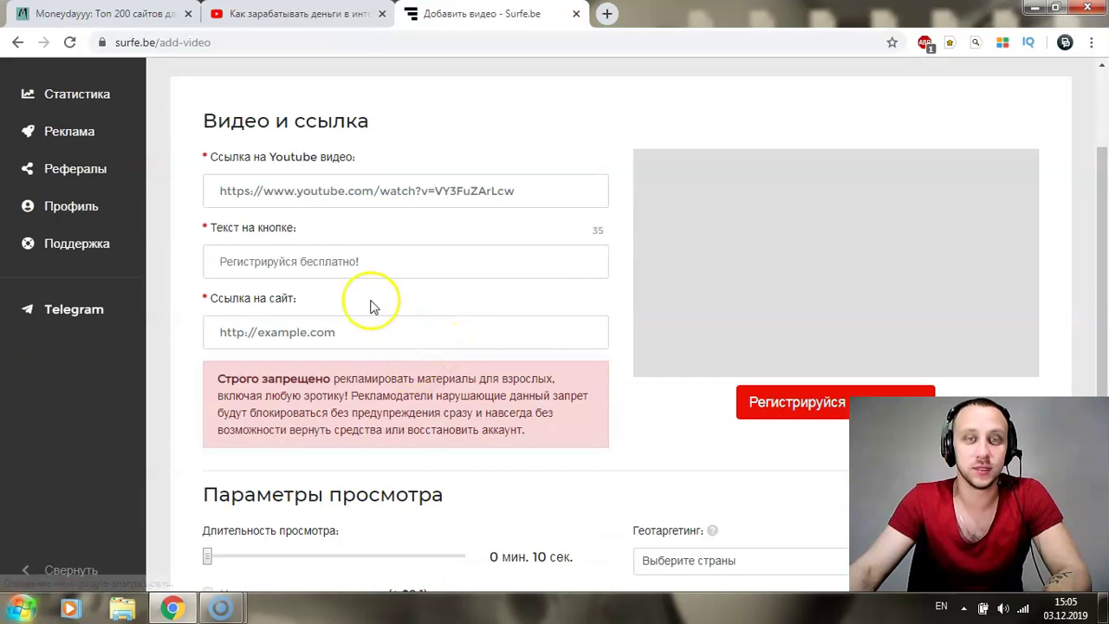
pyautogui.scroll(1, 305, 280)
pyautogui.click(313, 277)
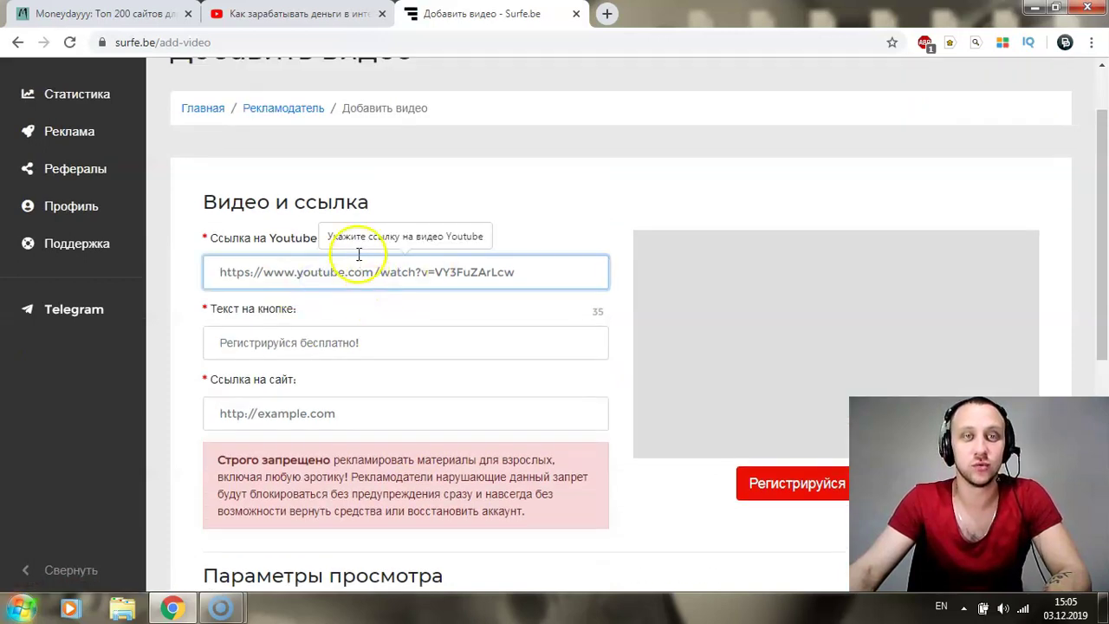
pyautogui.click(299, 13)
pyautogui.middleClick(312, 481)
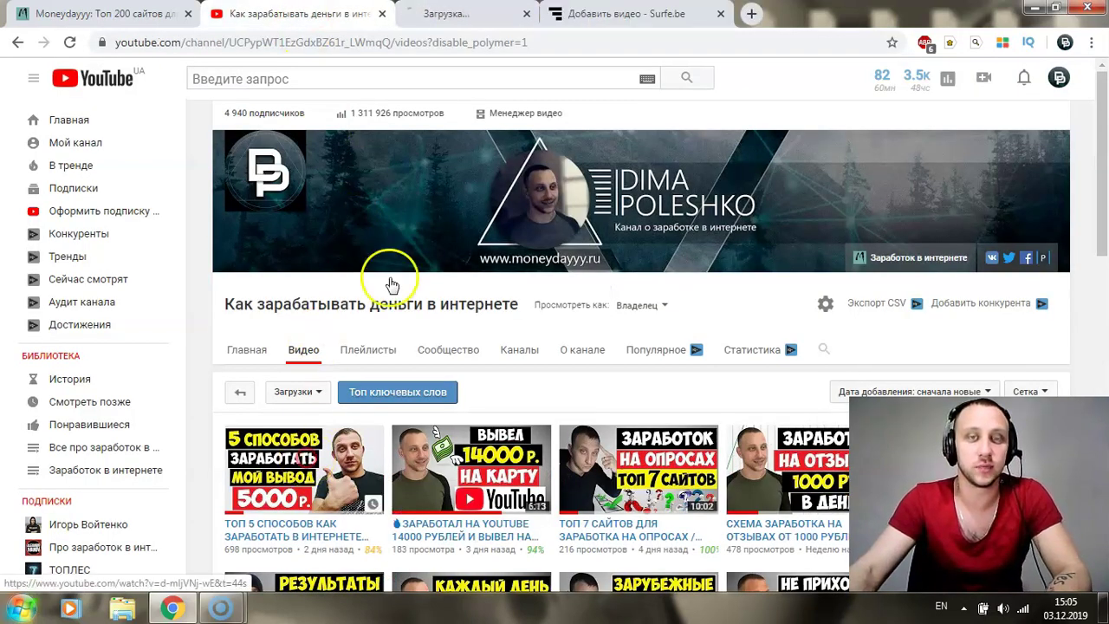
pyautogui.click(440, 13)
pyautogui.click(360, 42)
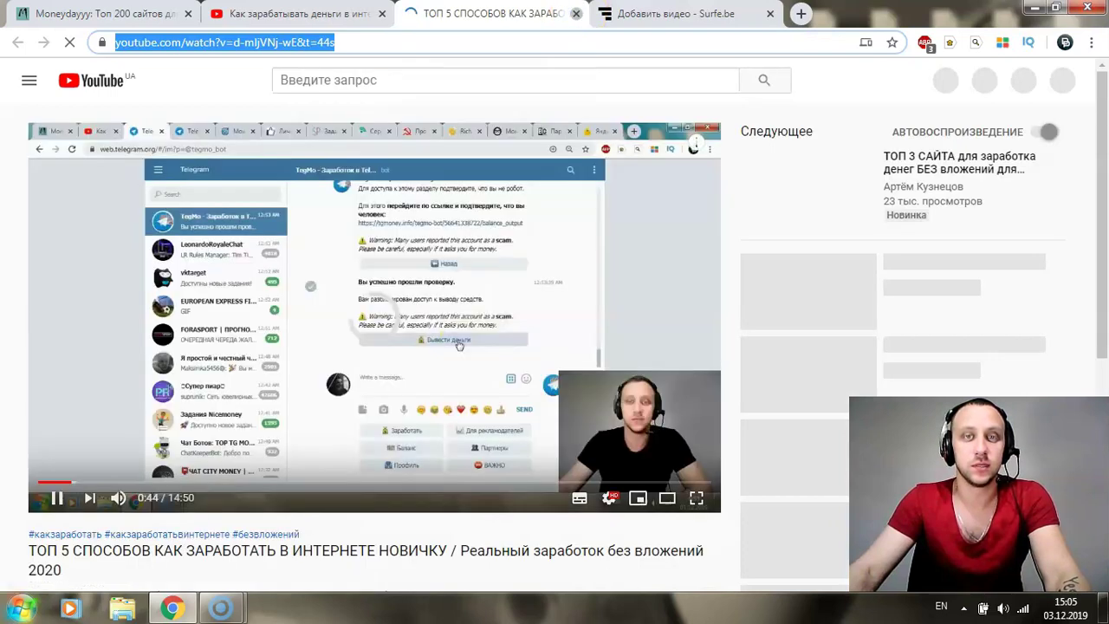
pyautogui.hotkey('ctrl', 'c')
pyautogui.hotkey('ctrl', 'w')
pyautogui.hotkey('ctrl', 'v')
# Step: Set the ad's button text to "Зарегистрироваться"
pyautogui.click(355, 347)
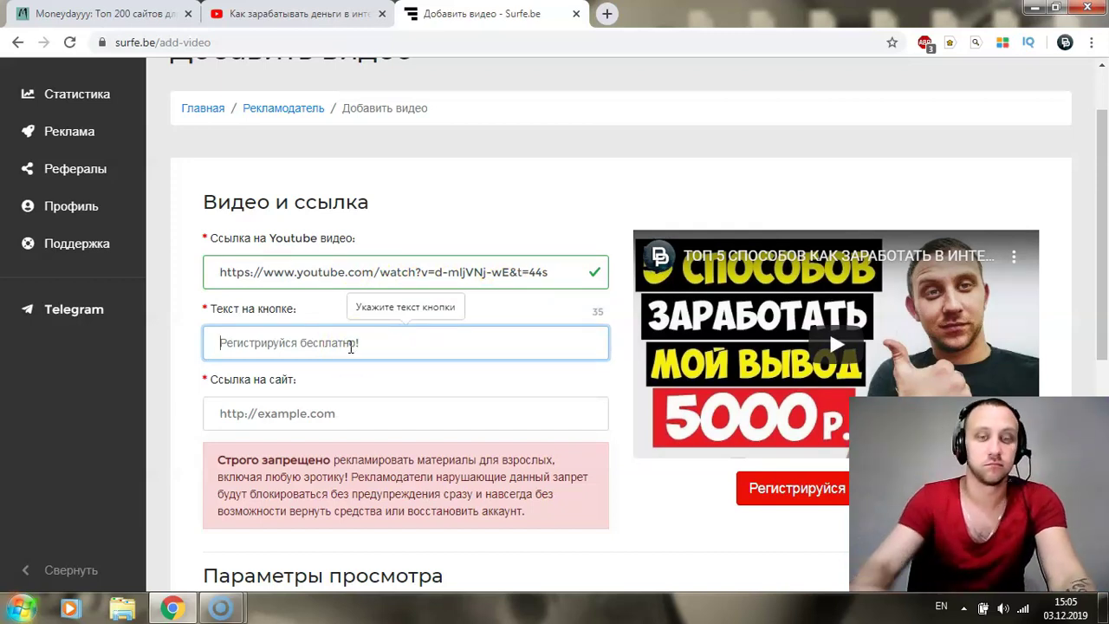
pyautogui.write('Pfh')
pyautogui.press('BackSpace')
pyautogui.press('BackSpace')
pyautogui.press('BackSpace')
pyautogui.hotkey('alt', 'shift')
pyautogui.write('Зре')
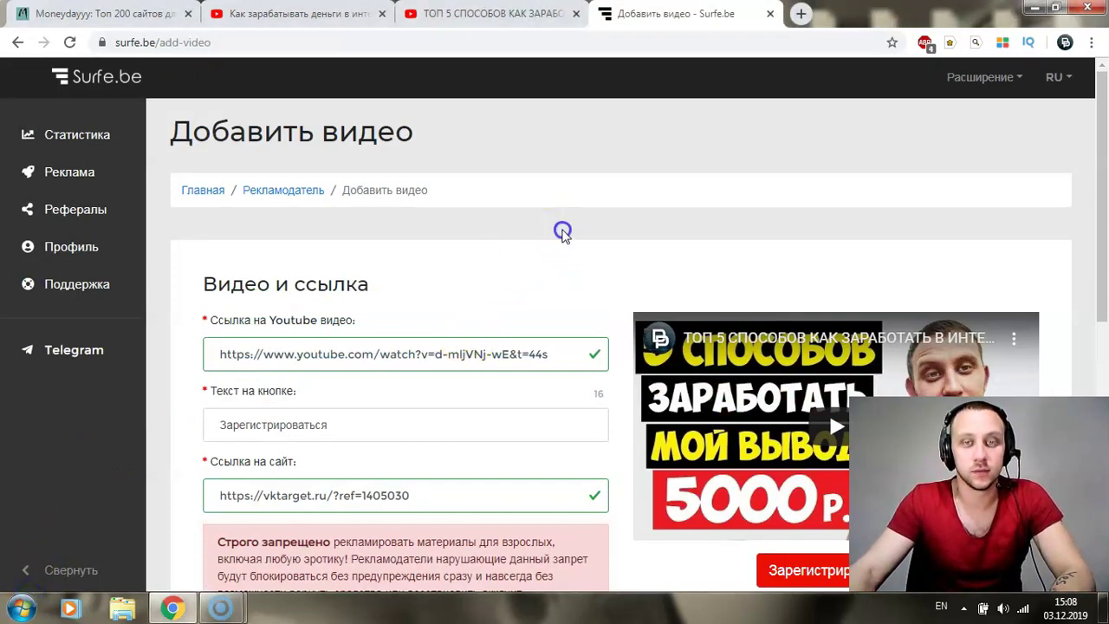
# Step: Review the ad's vktarget.ru site link, the video and button preview, and the available viewing parameters
pyautogui.scroll(-2, 520, 260)
pyautogui.click(435, 332)
pyautogui.hotkey('alt', 'shift')
pyautogui.moveTo(435, 332); pyautogui.dragTo(198, 336)
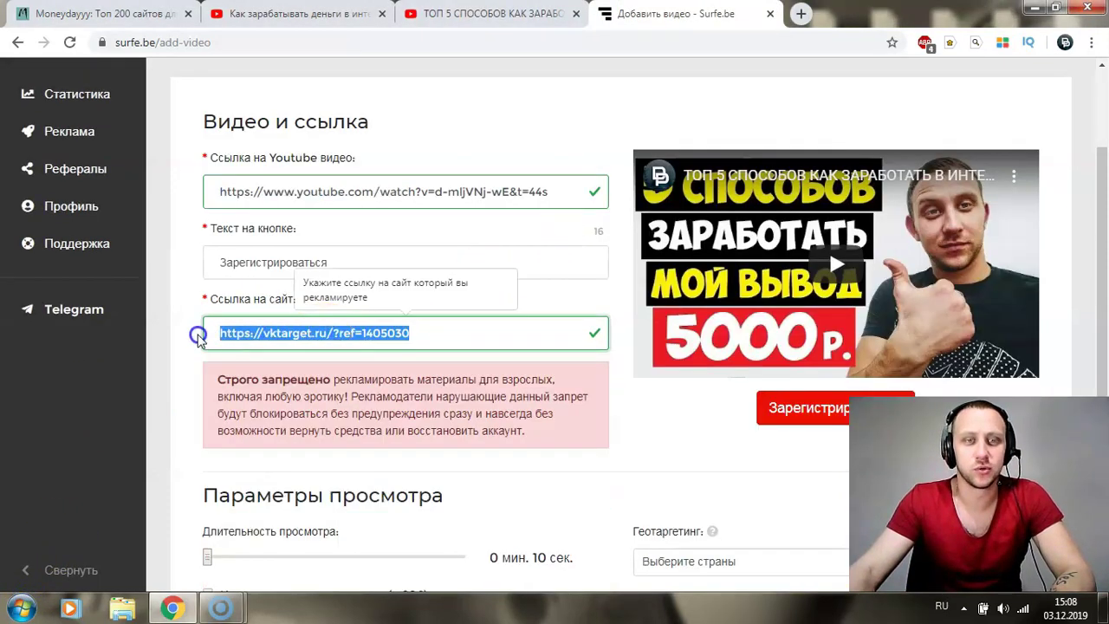
pyautogui.click(613, 299)
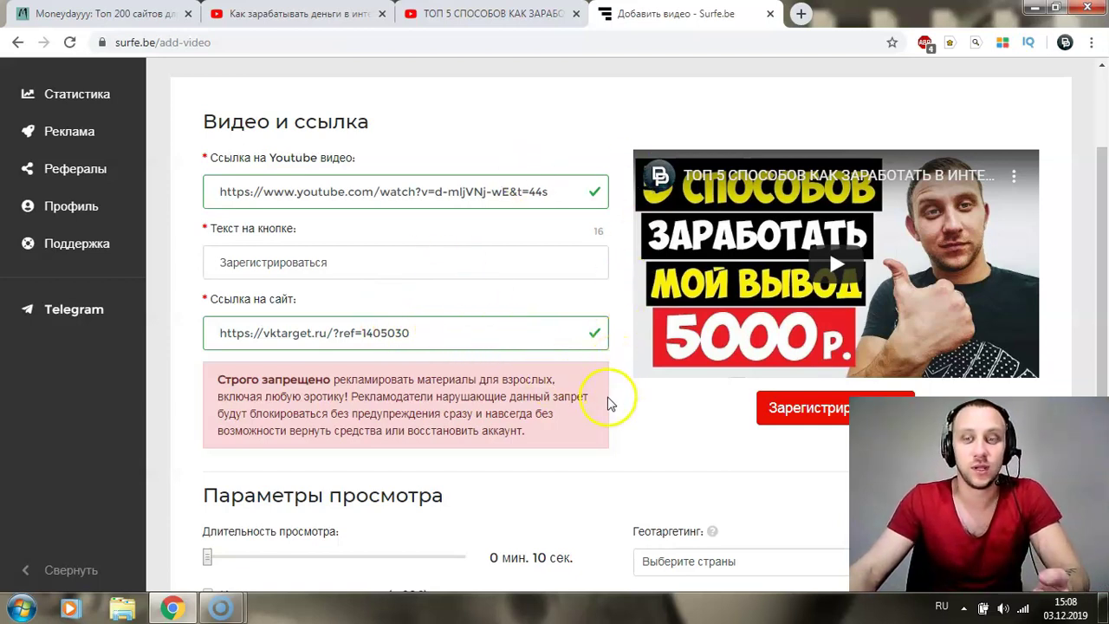
pyautogui.scroll(-2, 608, 403)
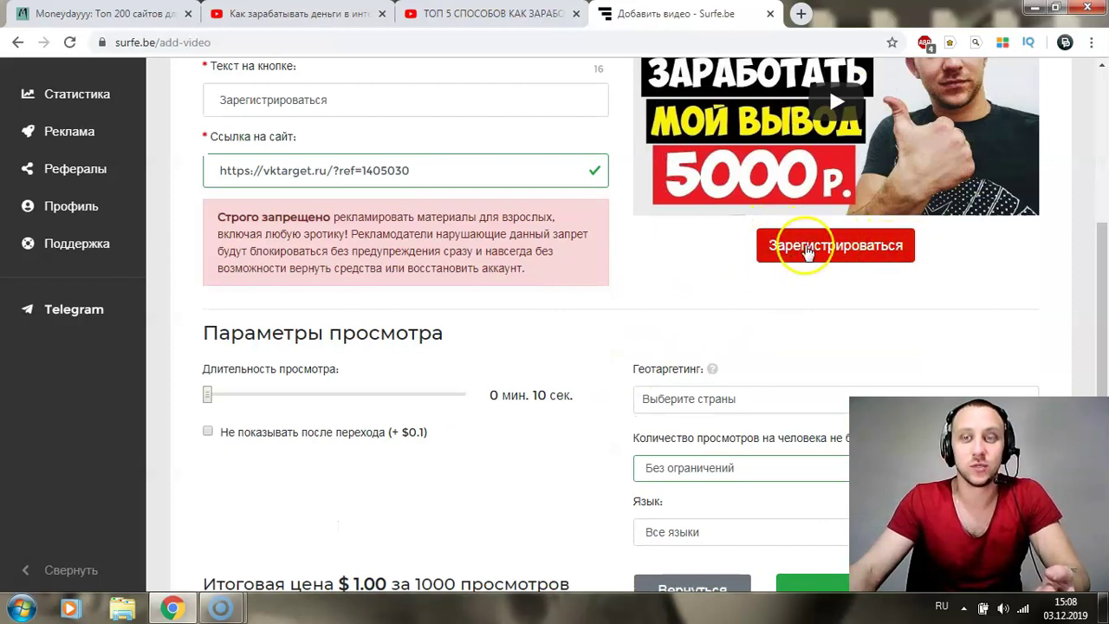
pyautogui.scroll(2, 731, 383)
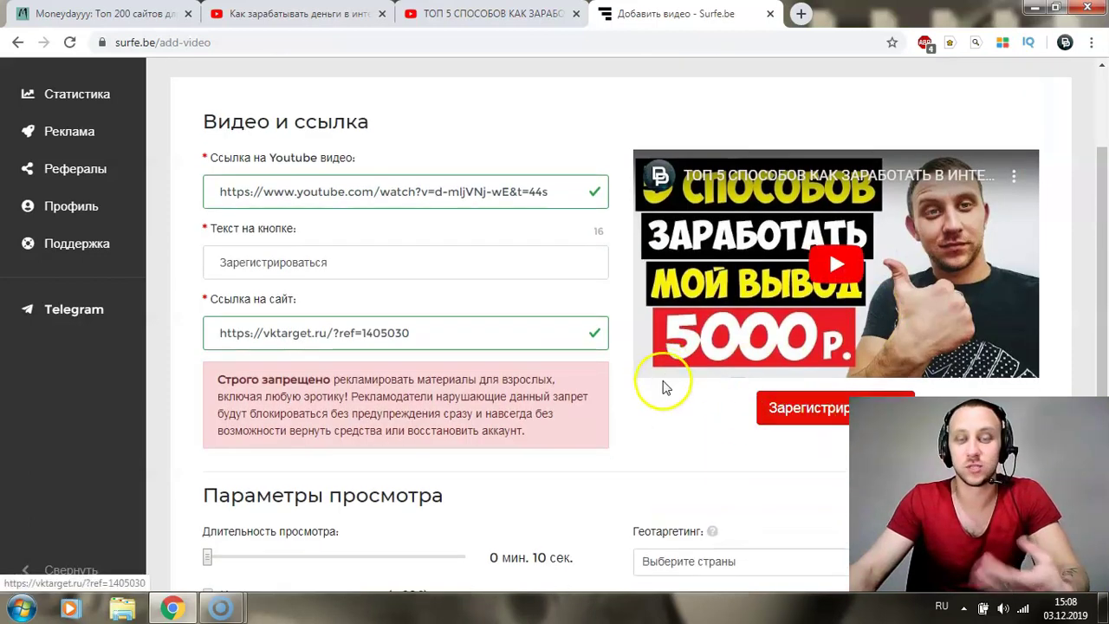
pyautogui.moveTo(414, 332); pyautogui.dragTo(216, 333)
pyautogui.click(683, 438)
pyautogui.scroll(-3, 499, 382)
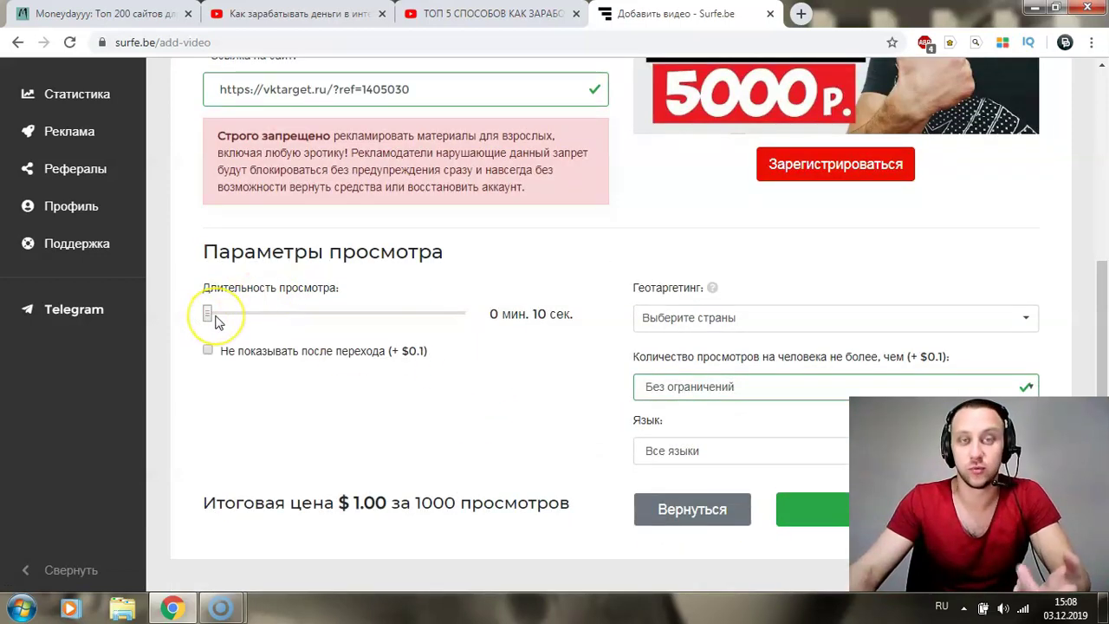
pyautogui.scroll(5, 361, 334)
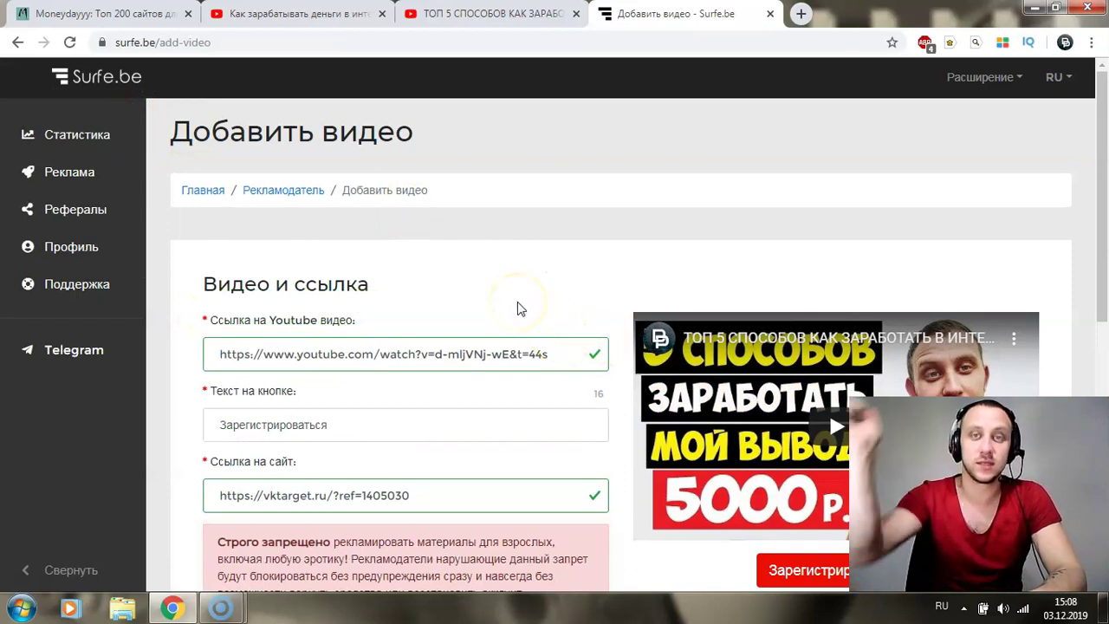
pyautogui.scroll(-5, 364, 243)
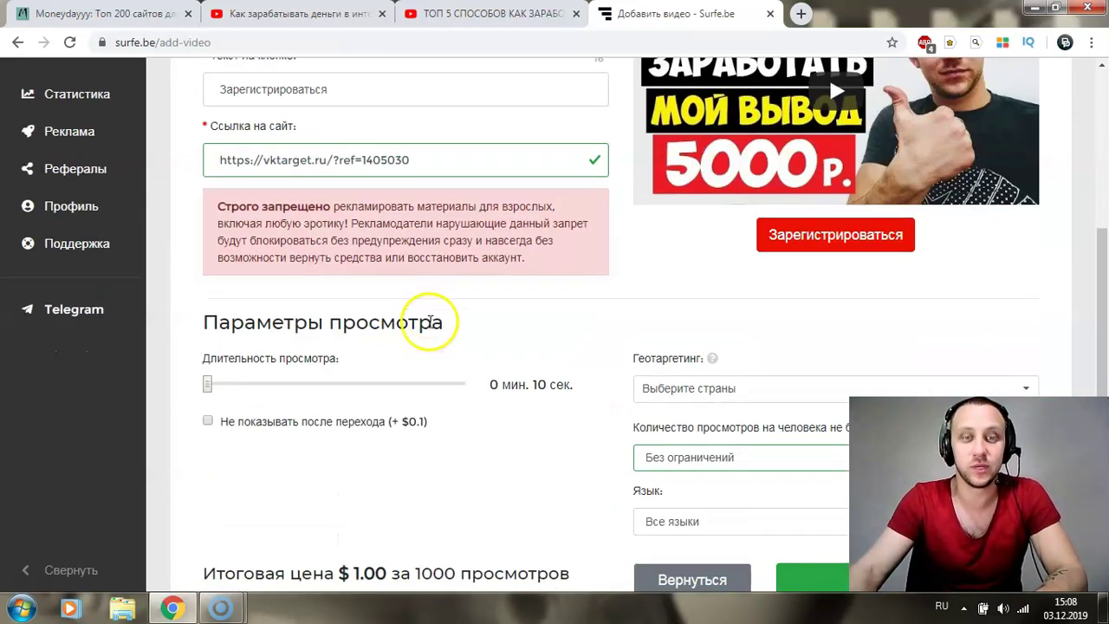
pyautogui.scroll(2, 454, 299)
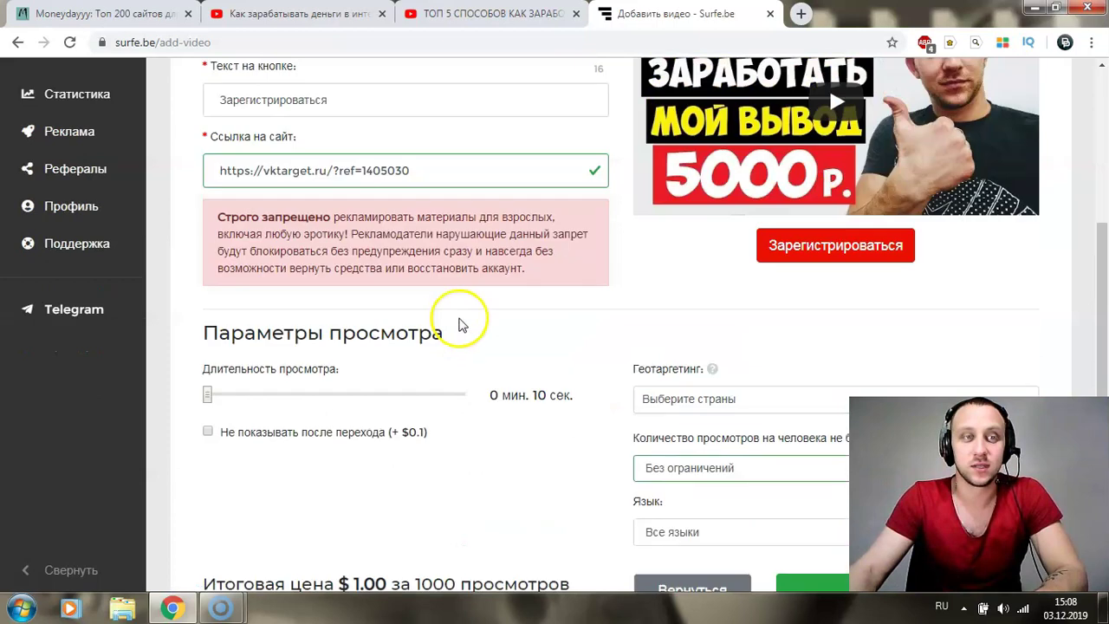
# Step: Set the viewing duration to 0 min 40 sec and check the geotargeting country selection without choosing a country
pyautogui.scroll(-2, 520, 286)
pyautogui.moveTo(206, 233); pyautogui.dragTo(214, 238)
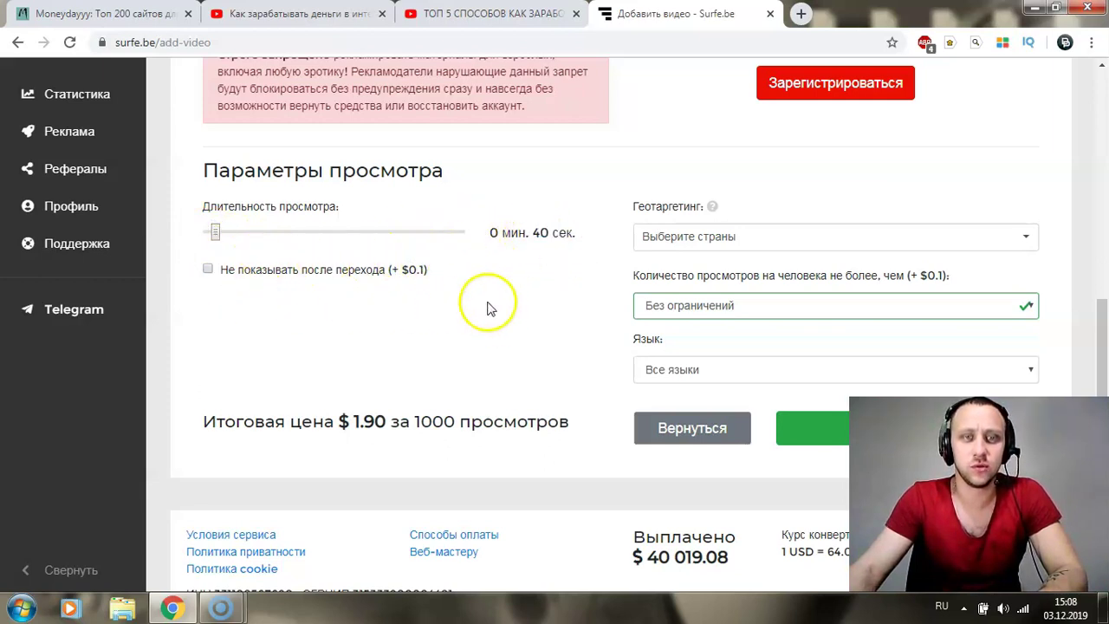
pyautogui.scroll(-2, 520, 295)
pyautogui.scroll(1, 746, 217)
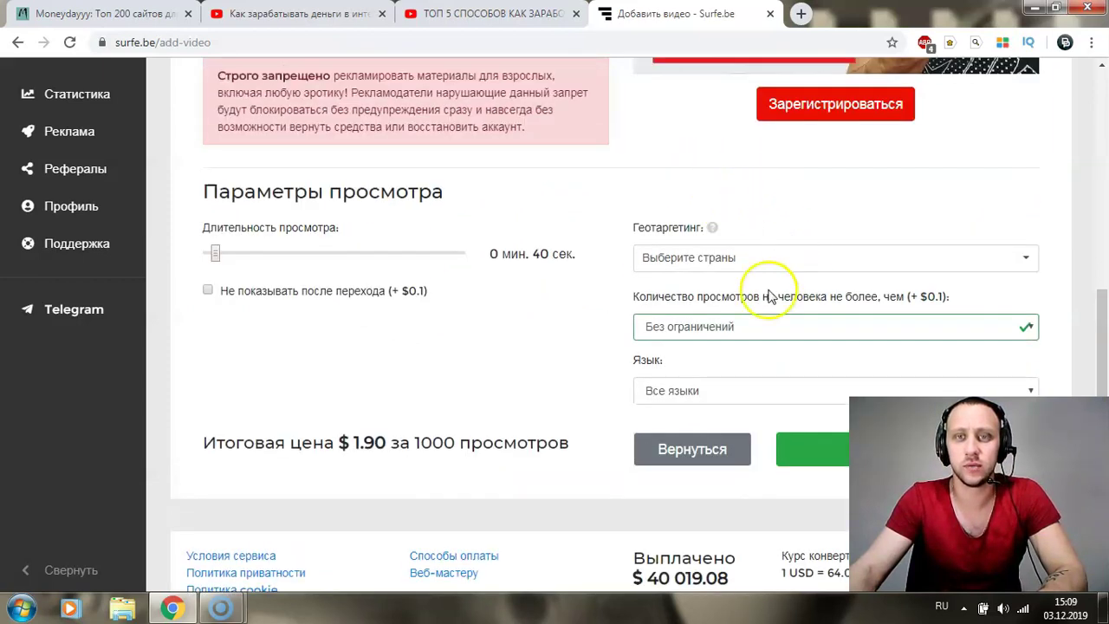
pyautogui.click(1011, 268)
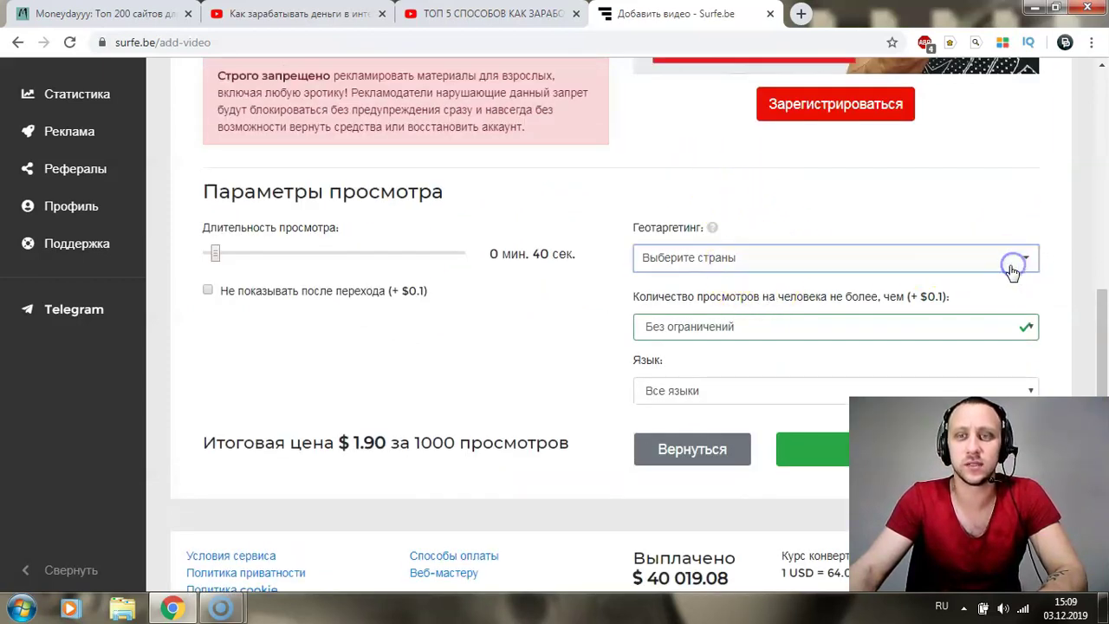
pyautogui.click(983, 207)
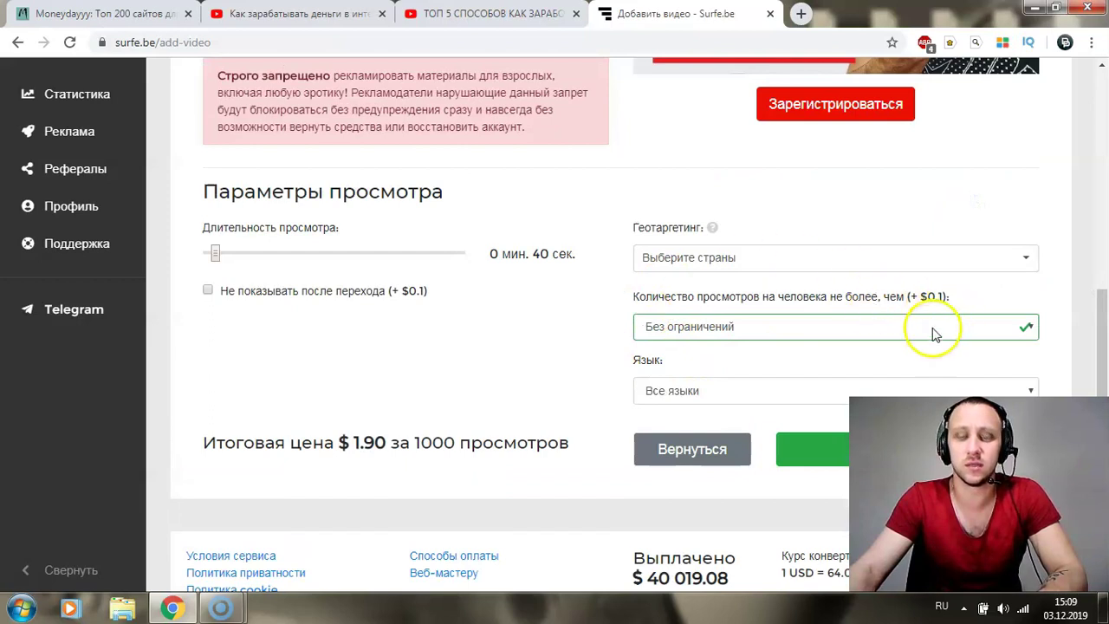
# Step: Limit the number of views per person to "2 просмотра"
pyautogui.scroll(-1, 832, 321)
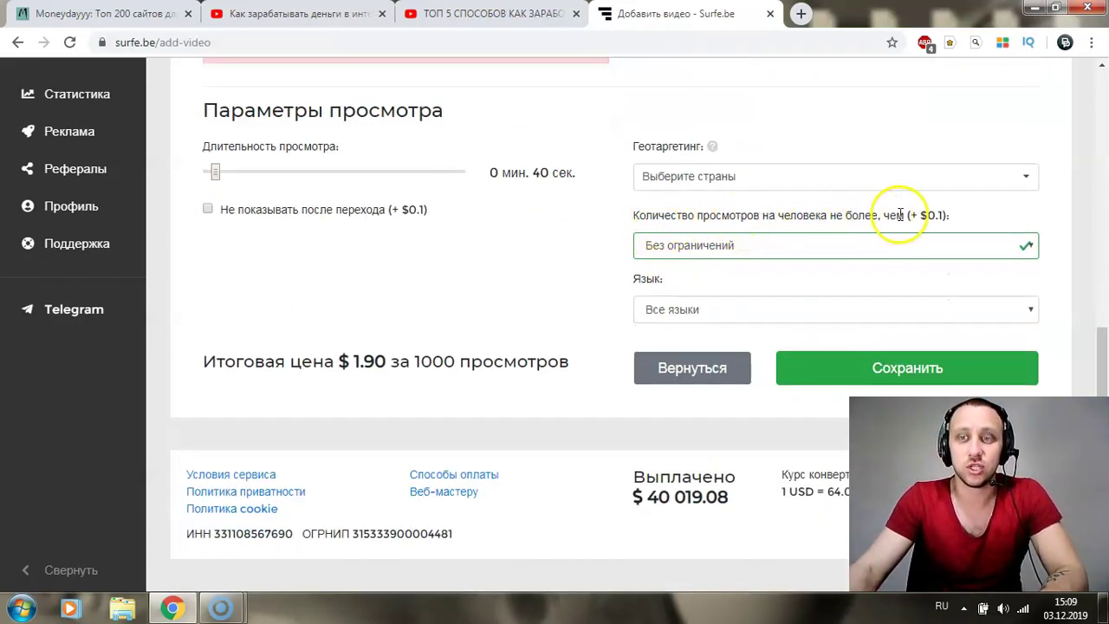
pyautogui.click(1026, 246)
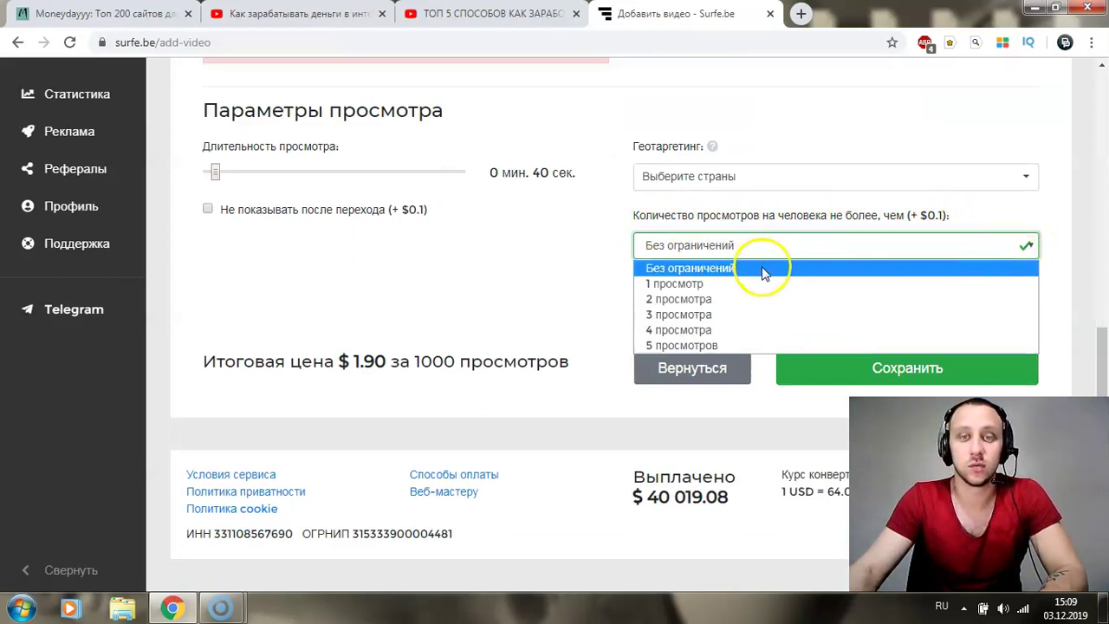
pyautogui.click(705, 300)
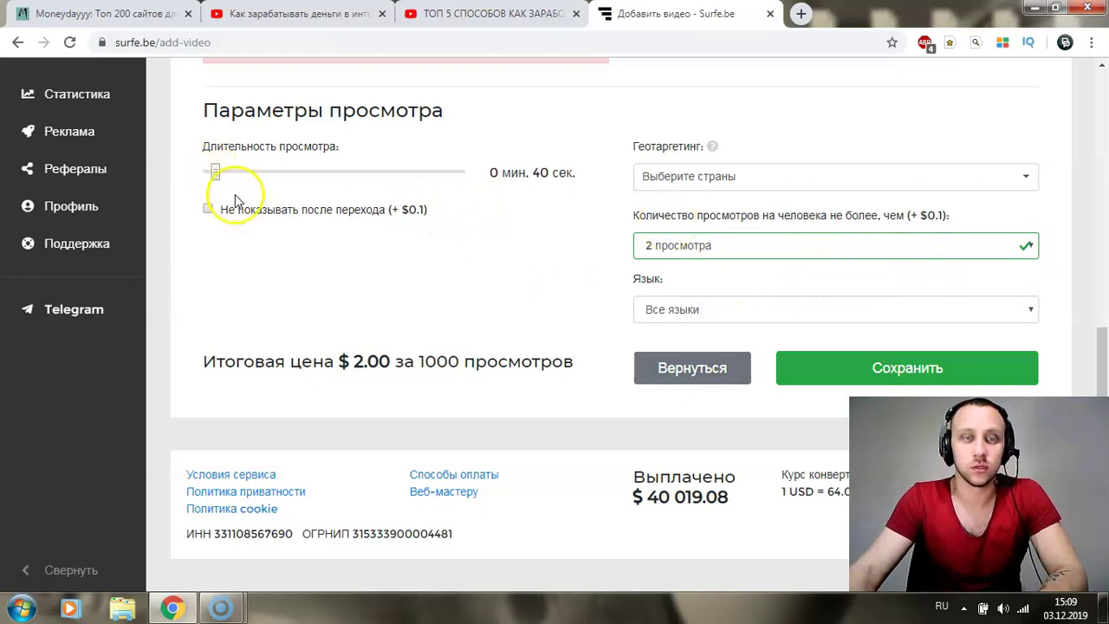
# Step: Set the ad's viewing duration to 0 min 30 sec and keep the language targeting on "Все языки"
pyautogui.scroll(7, 335, 322)
pyautogui.scroll(-6, 294, 260)
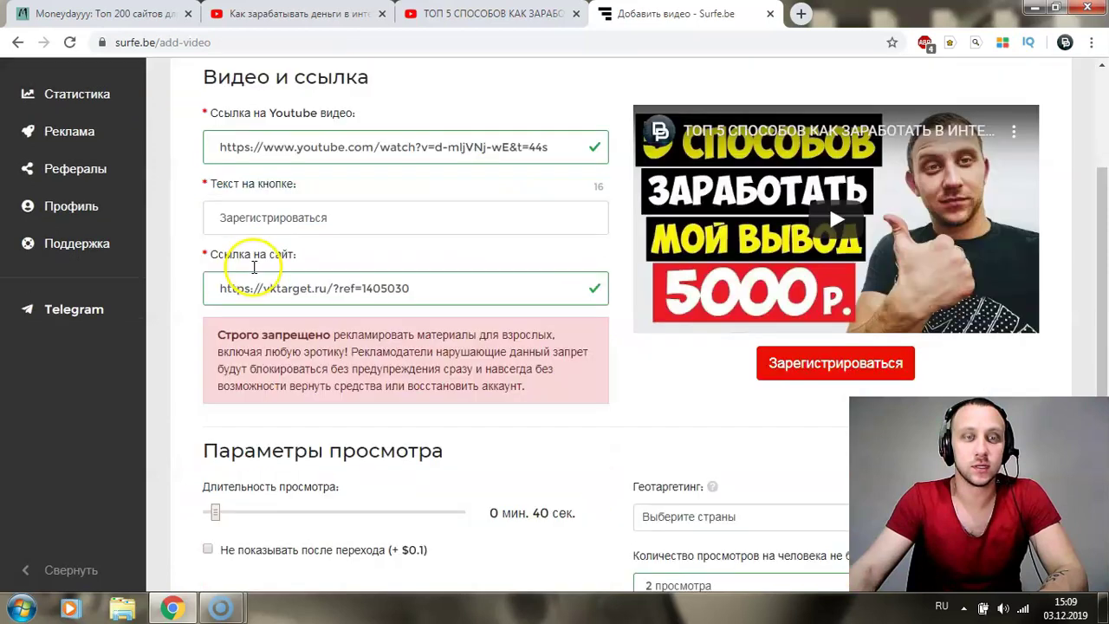
pyautogui.moveTo(214, 232); pyautogui.dragTo(213, 233)
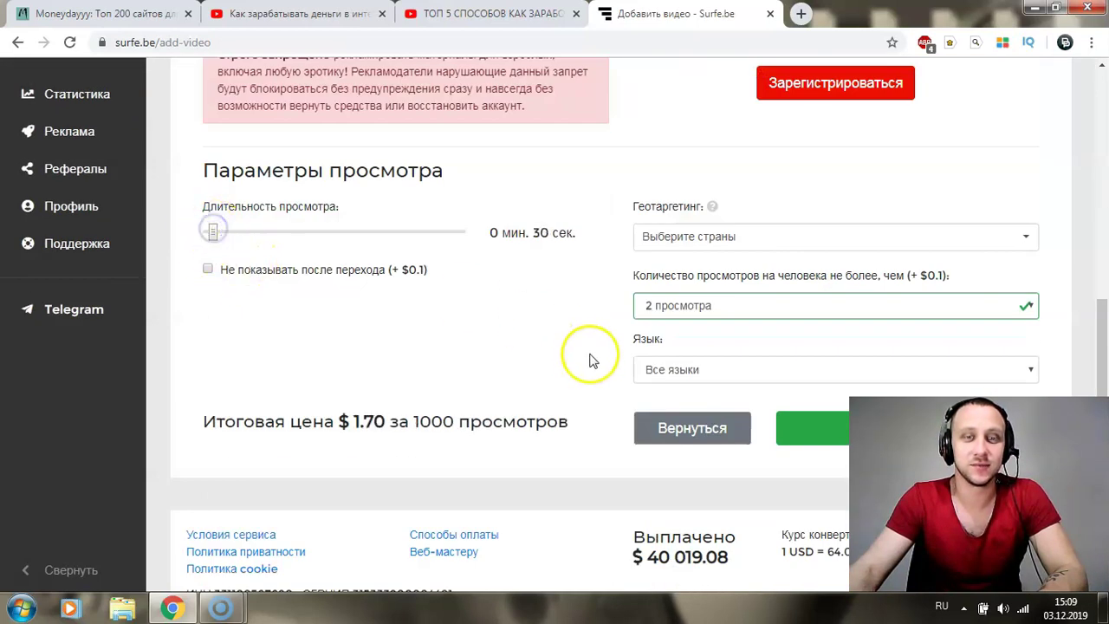
pyautogui.scroll(-1, 597, 347)
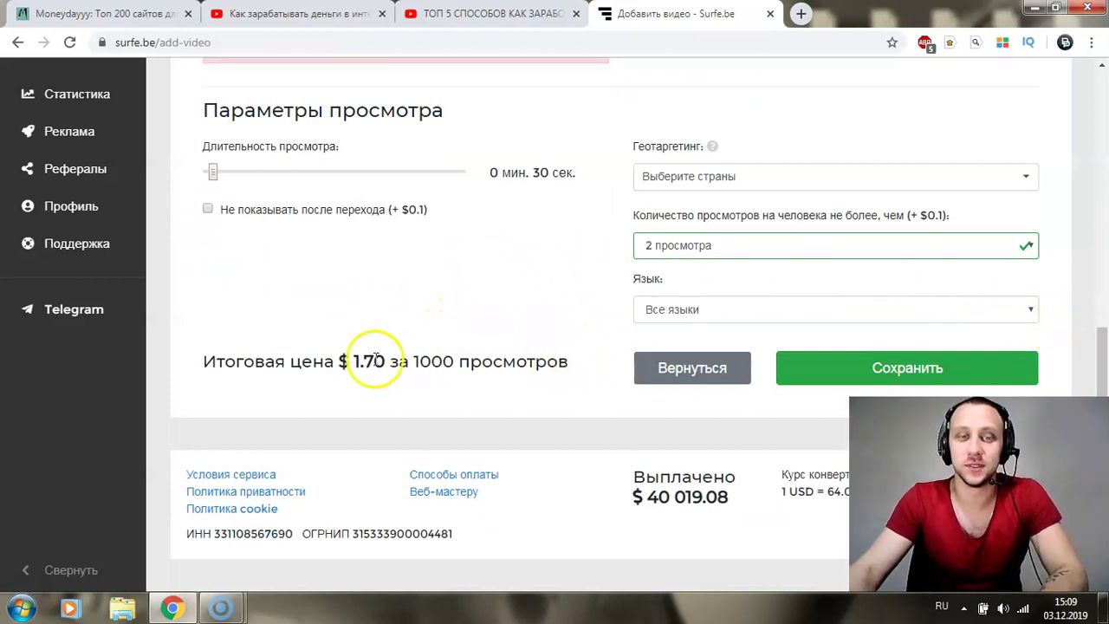
pyautogui.click(1021, 310)
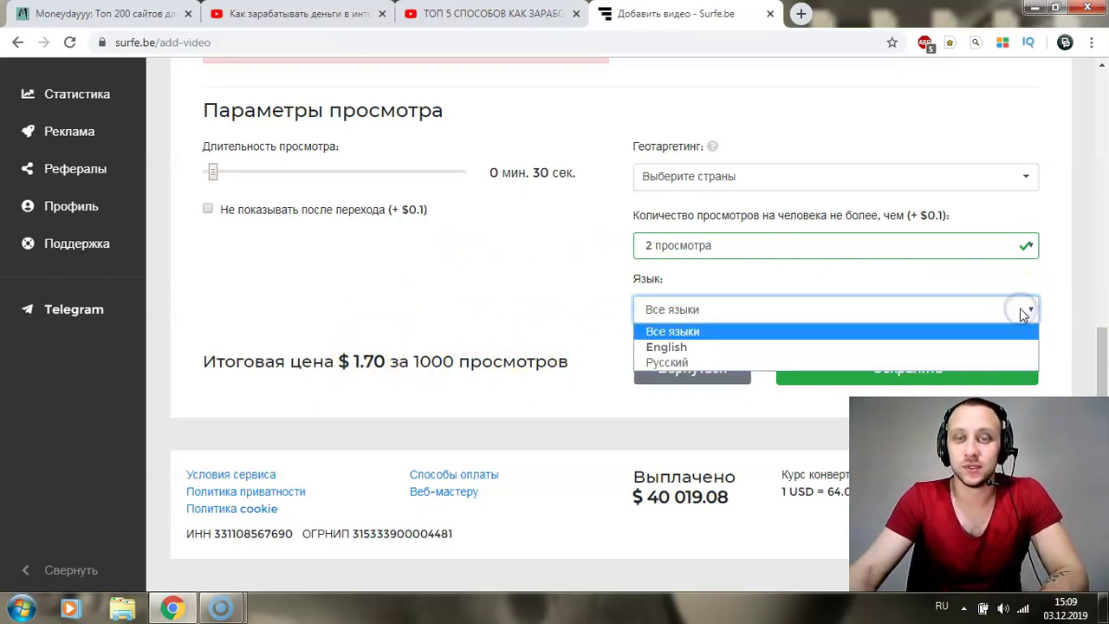
pyautogui.click(1027, 310)
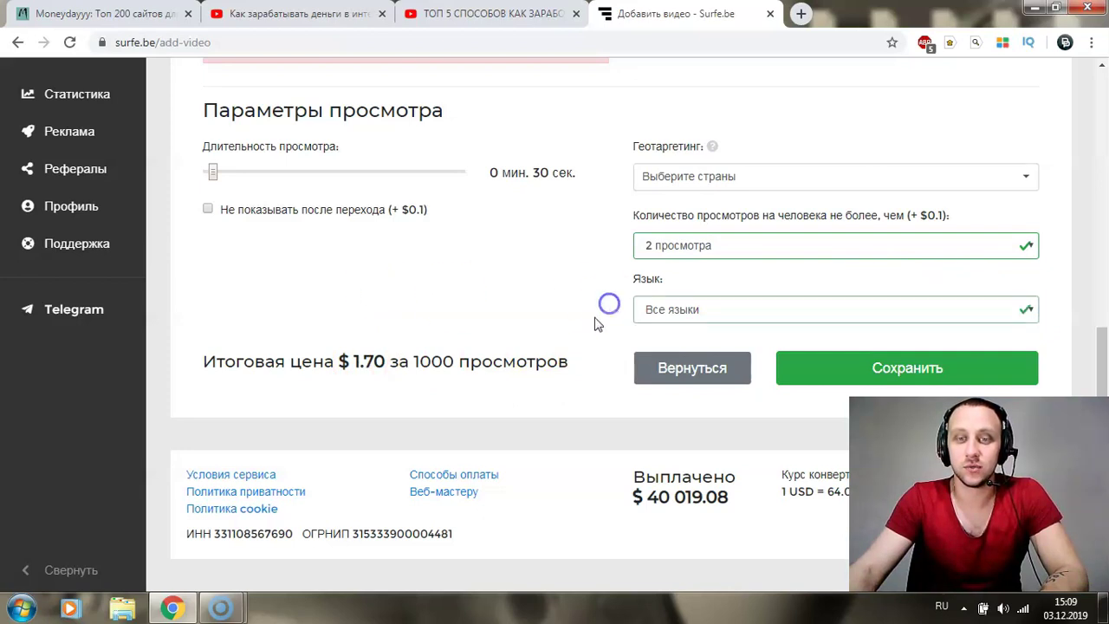
# Step: Review the ad's video, button, site link and viewing parameters along with the total price per 1000 views
pyautogui.scroll(3, 598, 329)
pyautogui.scroll(3, 355, 372)
pyautogui.scroll(-1, 404, 302)
pyautogui.scroll(-4, 612, 351)
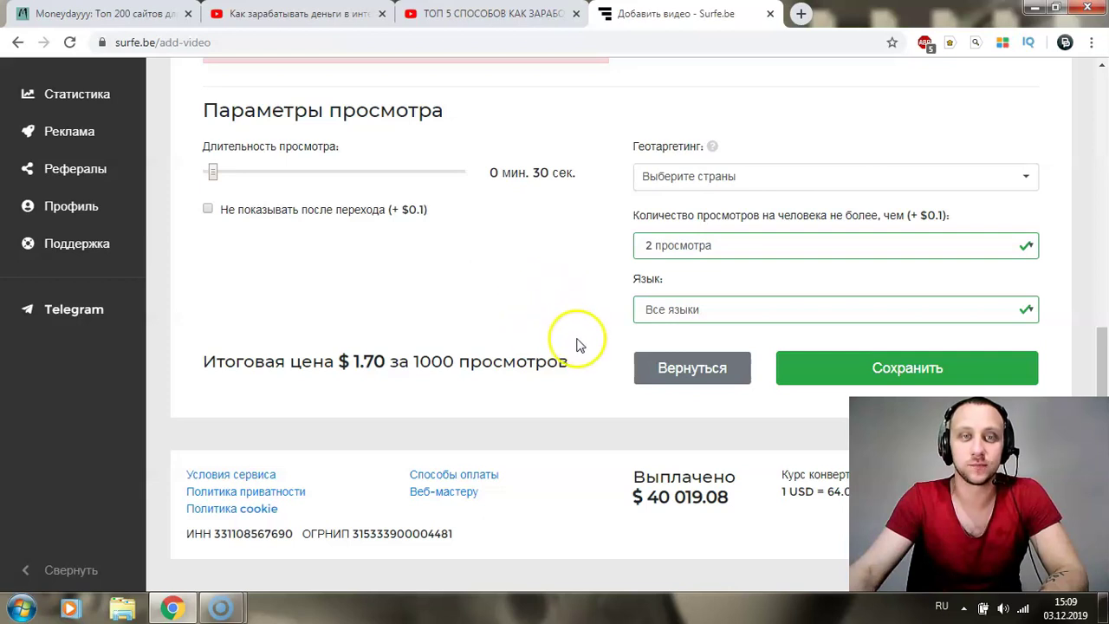
pyautogui.moveTo(582, 364); pyautogui.dragTo(503, 363)
pyautogui.click(552, 312)
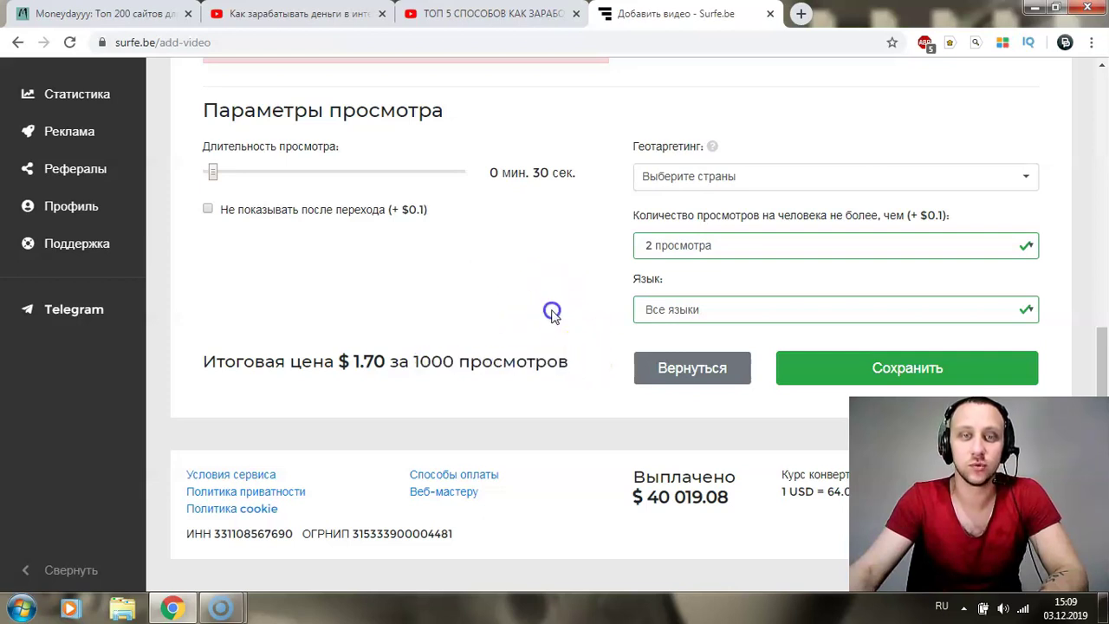
pyautogui.scroll(3, 578, 325)
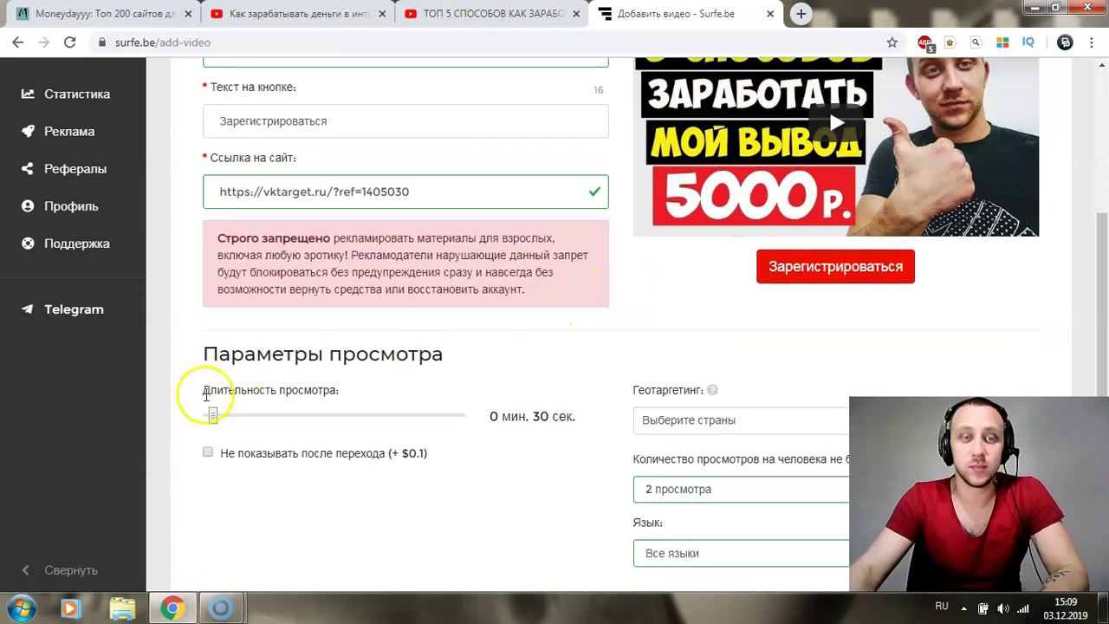
pyautogui.scroll(-3, 466, 384)
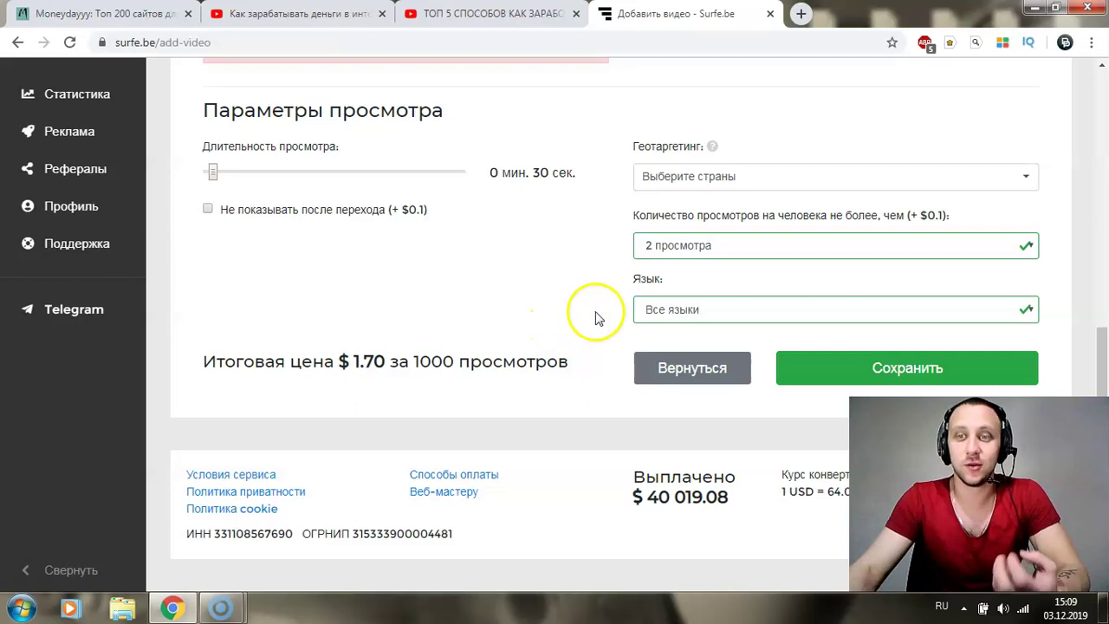
pyautogui.scroll(6, 614, 316)
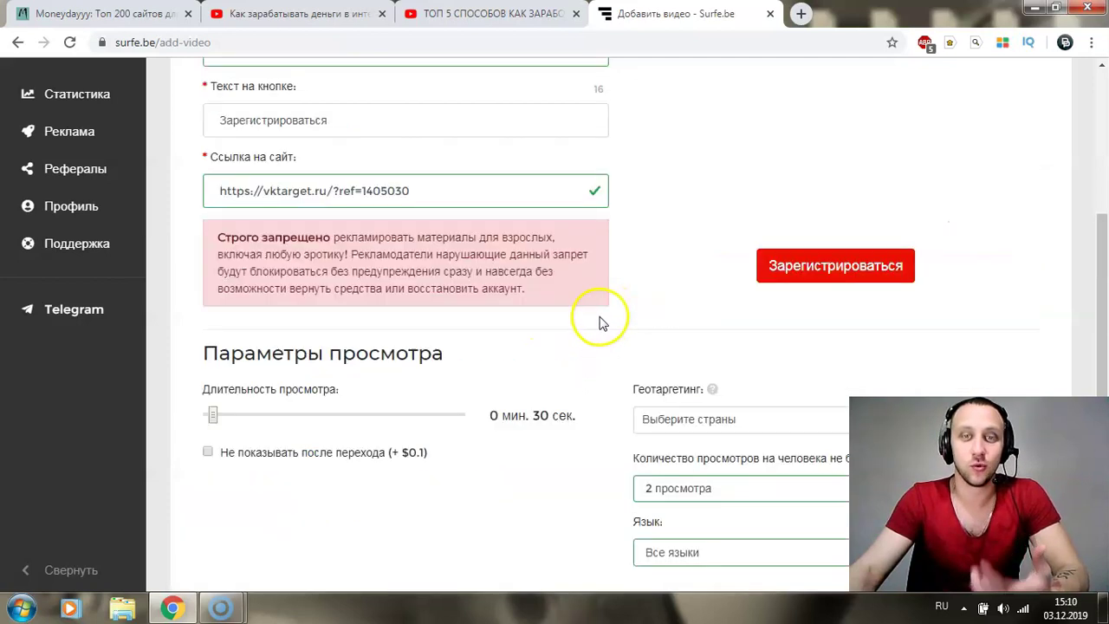
pyautogui.scroll(-3, 598, 319)
pyautogui.scroll(-3, 598, 319)
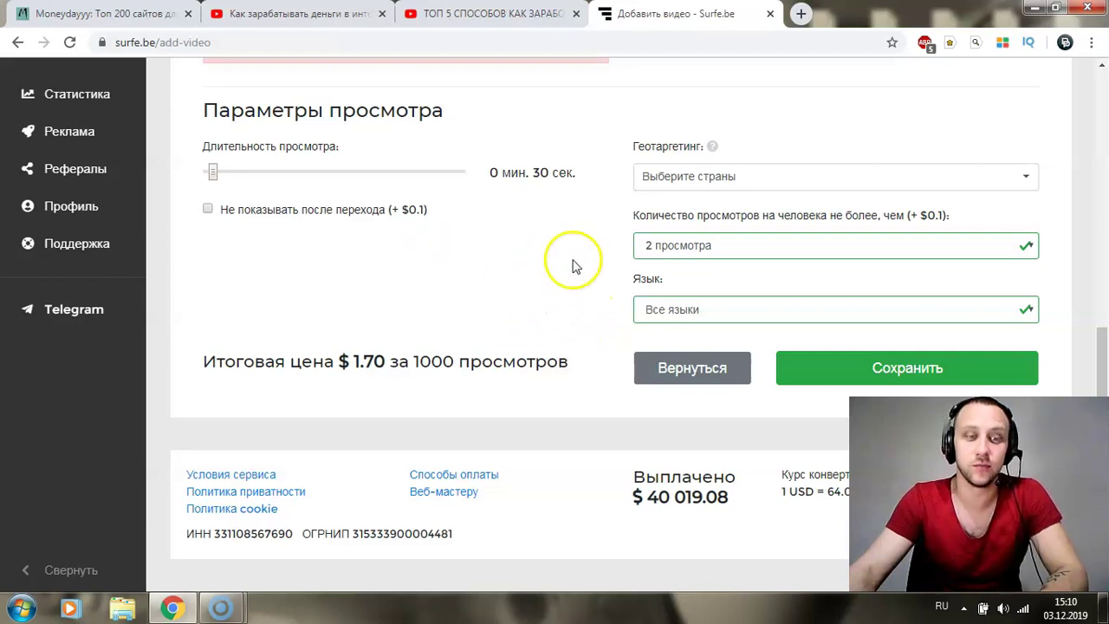
# Step: Save the video ad and launch it by transferring 1.9999469 from the available funds to its balance
pyautogui.click(899, 370)
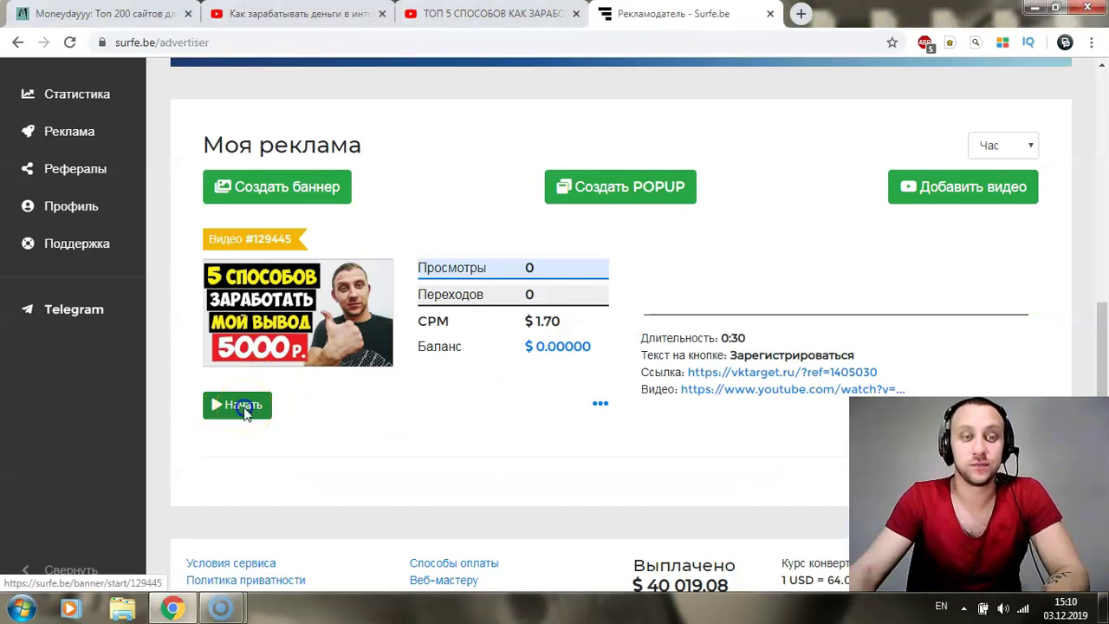
pyautogui.click(244, 405)
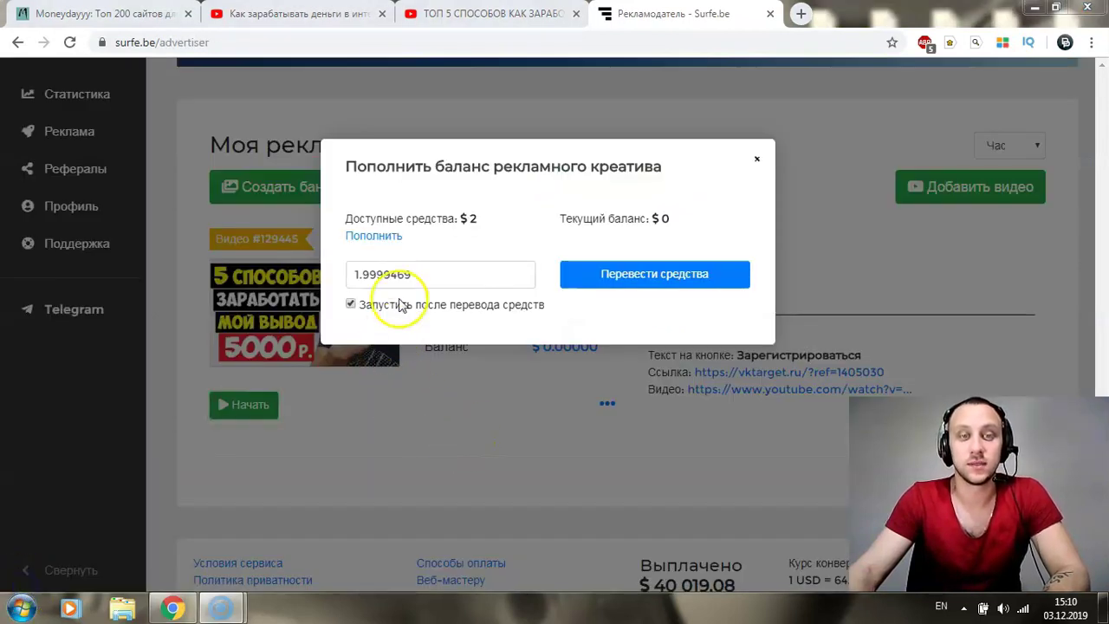
pyautogui.click(657, 279)
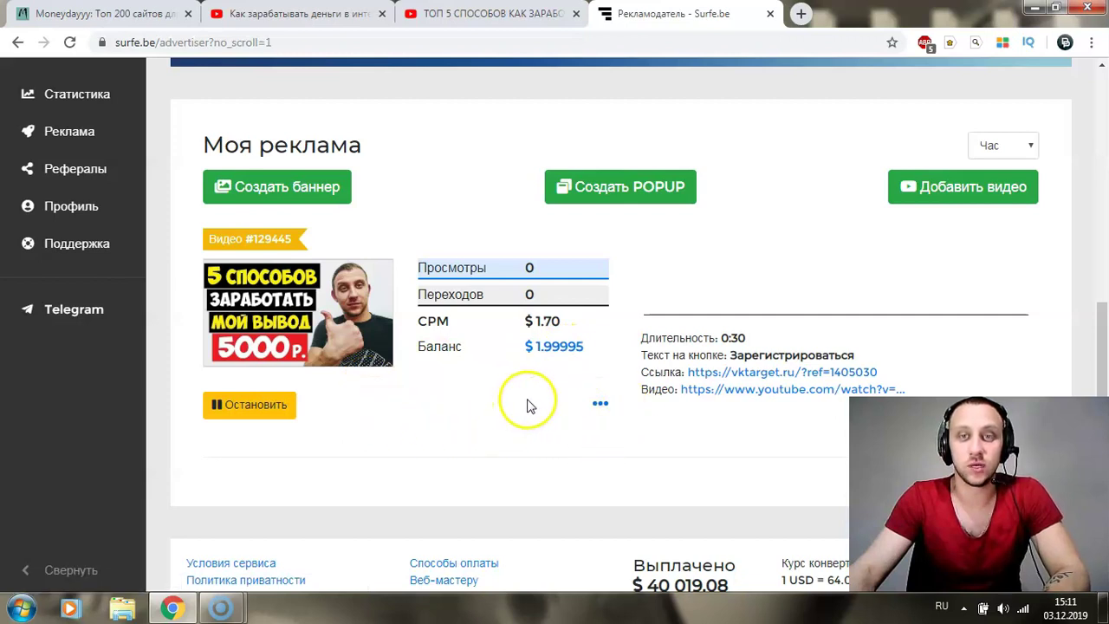
# Step: Examine the launched video ad's entry under "Моя реклама" and the remaining advertiser balance
pyautogui.scroll(-1, 545, 399)
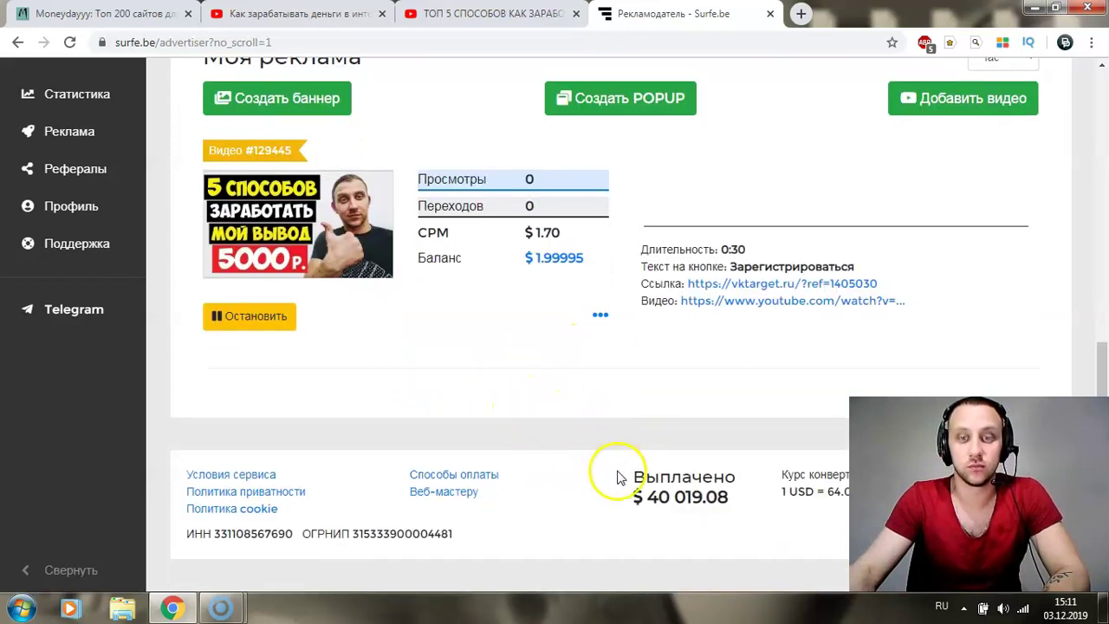
pyautogui.scroll(3, 617, 476)
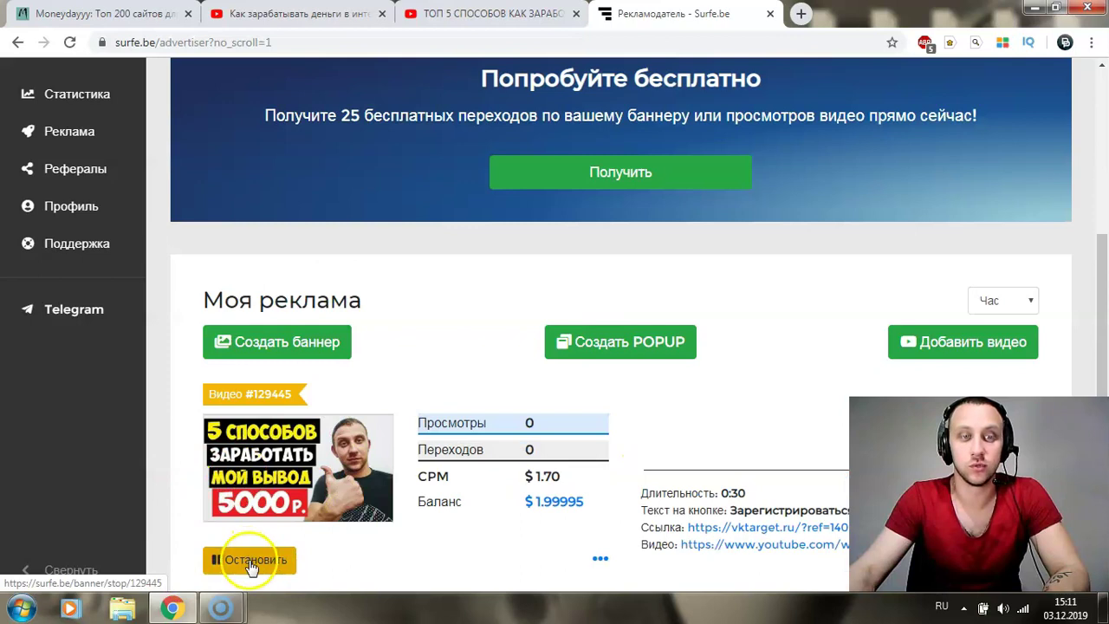
pyautogui.scroll(-2, 629, 433)
pyautogui.scroll(2, 645, 436)
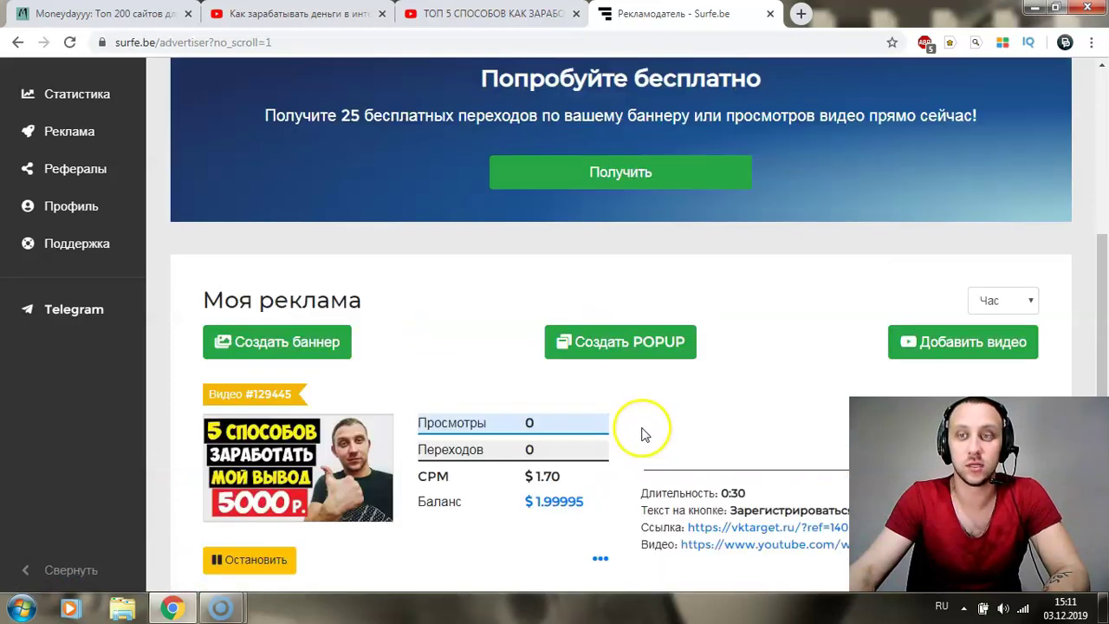
pyautogui.scroll(3, 645, 436)
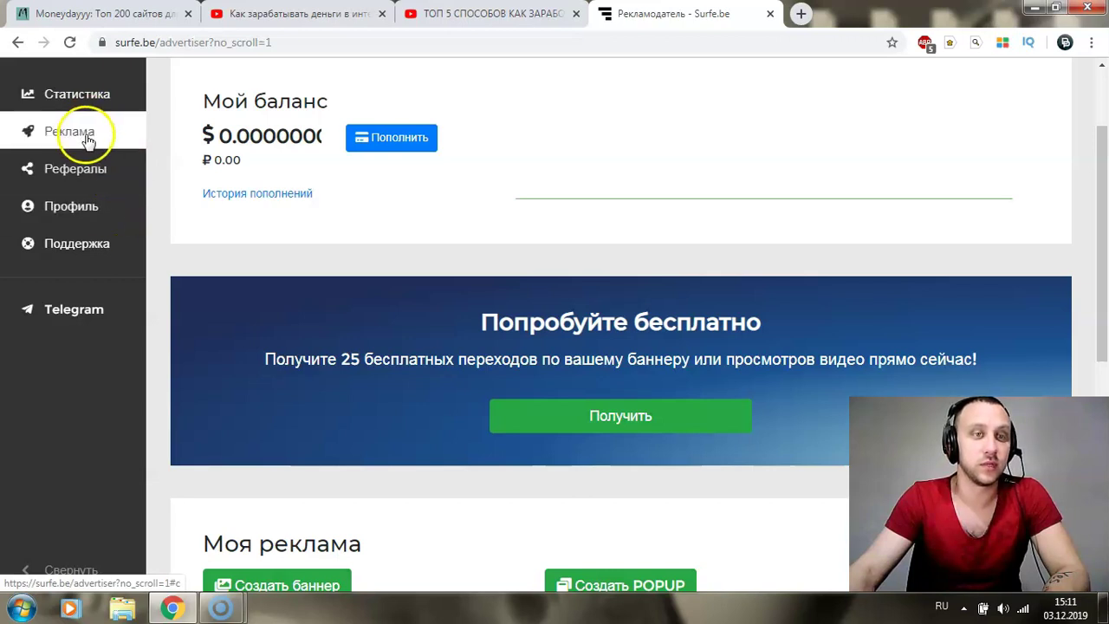
pyautogui.scroll(2, 86, 139)
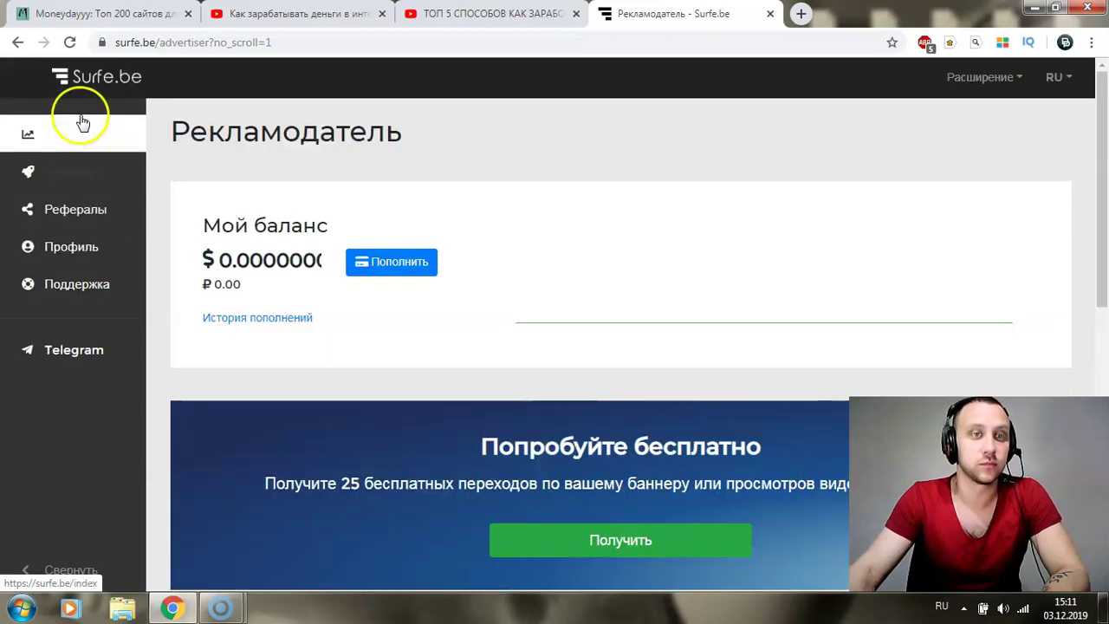
# Step: Open the statistics overview and examine the duration and reward of the videos offered for paid viewing
pyautogui.click(82, 122)
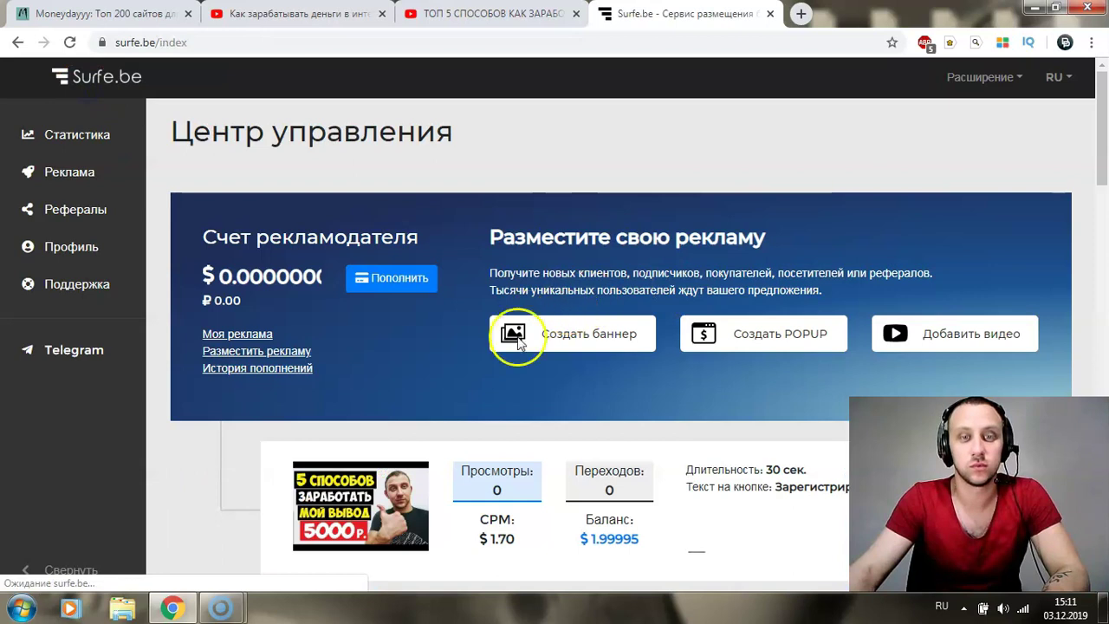
pyautogui.scroll(-3, 532, 416)
pyautogui.scroll(-8, 526, 429)
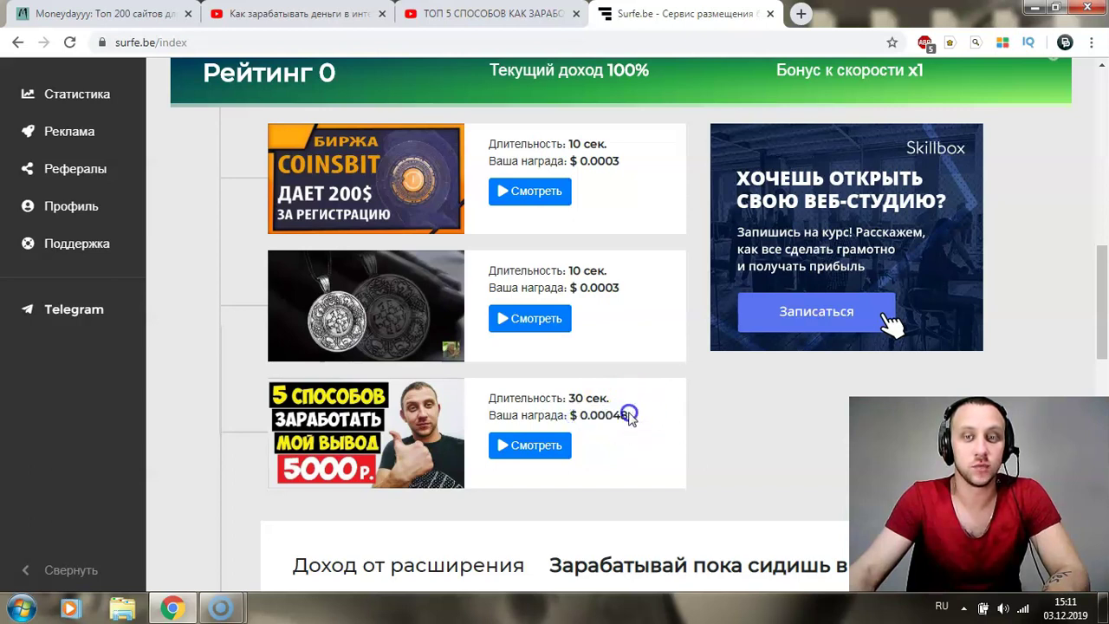
pyautogui.moveTo(618, 288); pyautogui.dragTo(578, 288)
pyautogui.moveTo(621, 163); pyautogui.dragTo(565, 146)
pyautogui.click(656, 325)
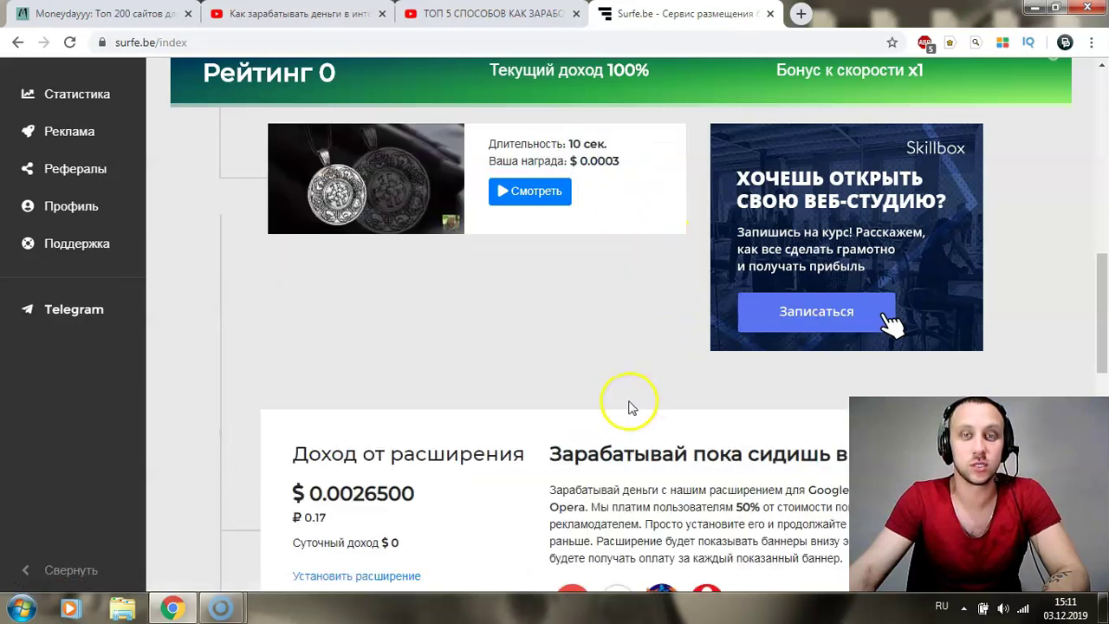
pyautogui.scroll(4, 619, 403)
pyautogui.scroll(-4, 545, 409)
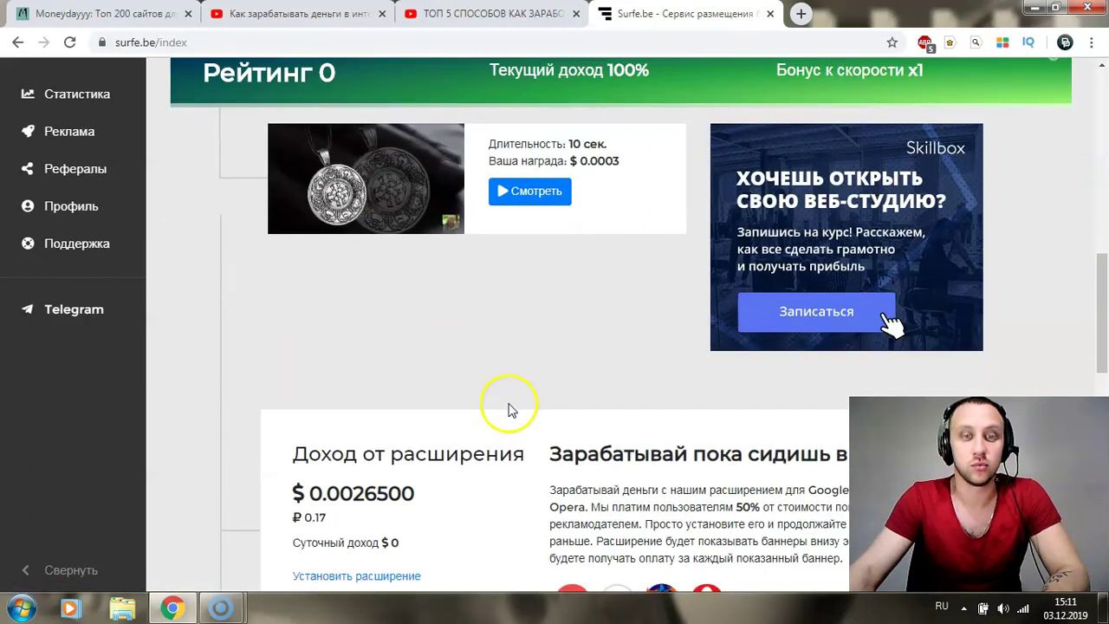
# Step: Examine the running ad's views, clicks, CPM, remaining balance and activity graph in the control centre
pyautogui.scroll(7, 509, 410)
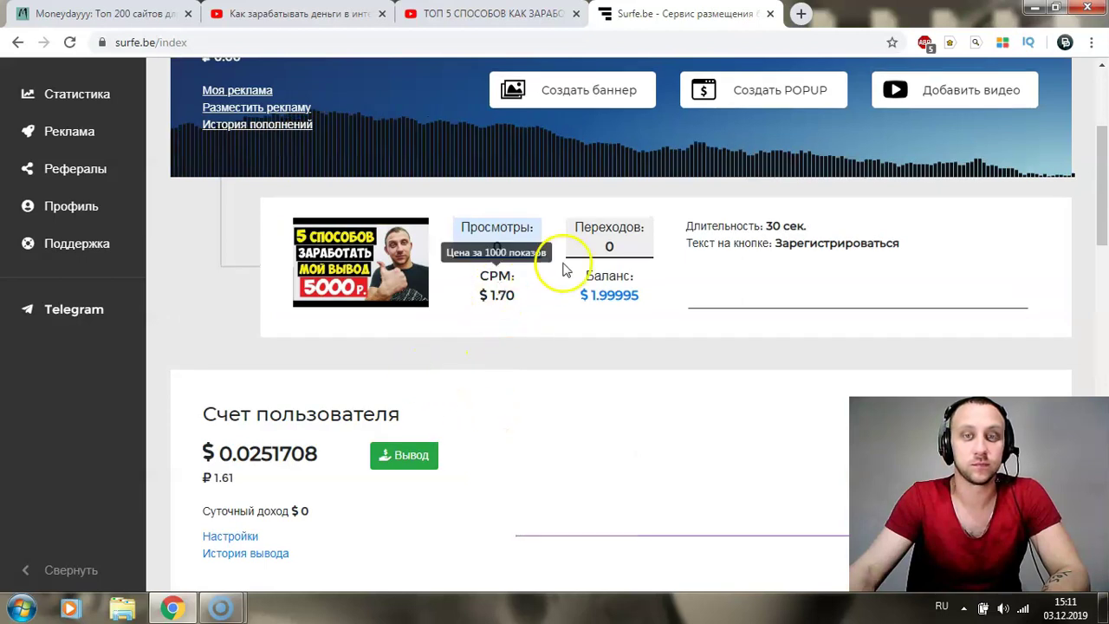
pyautogui.scroll(2, 248, 248)
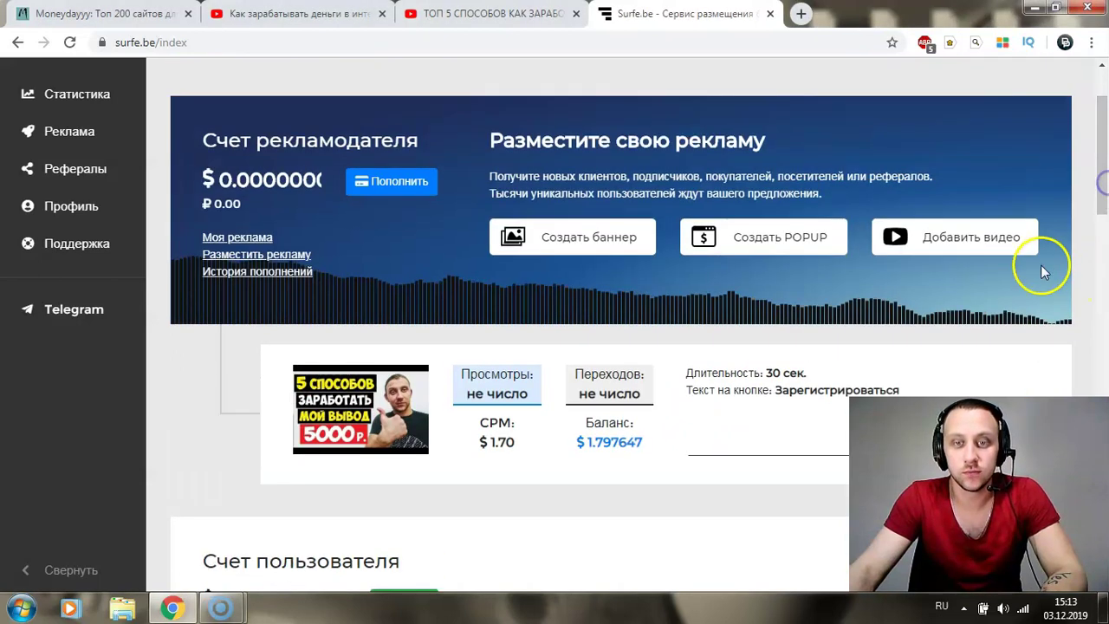
pyautogui.scroll(-1, 605, 390)
pyautogui.scroll(-1, 605, 390)
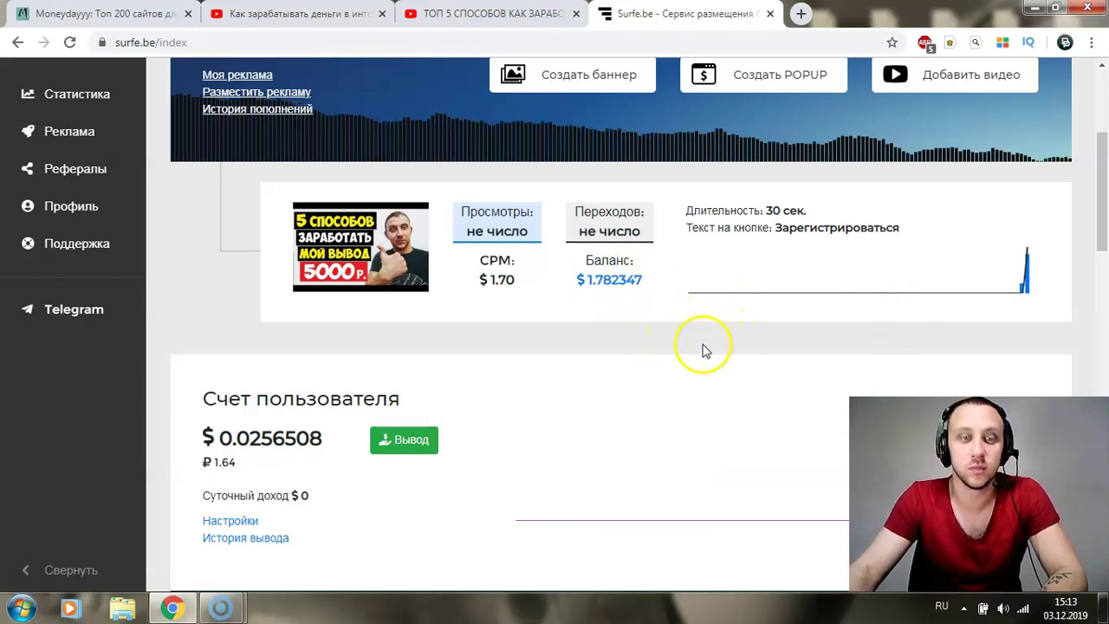
pyautogui.scroll(2, 607, 364)
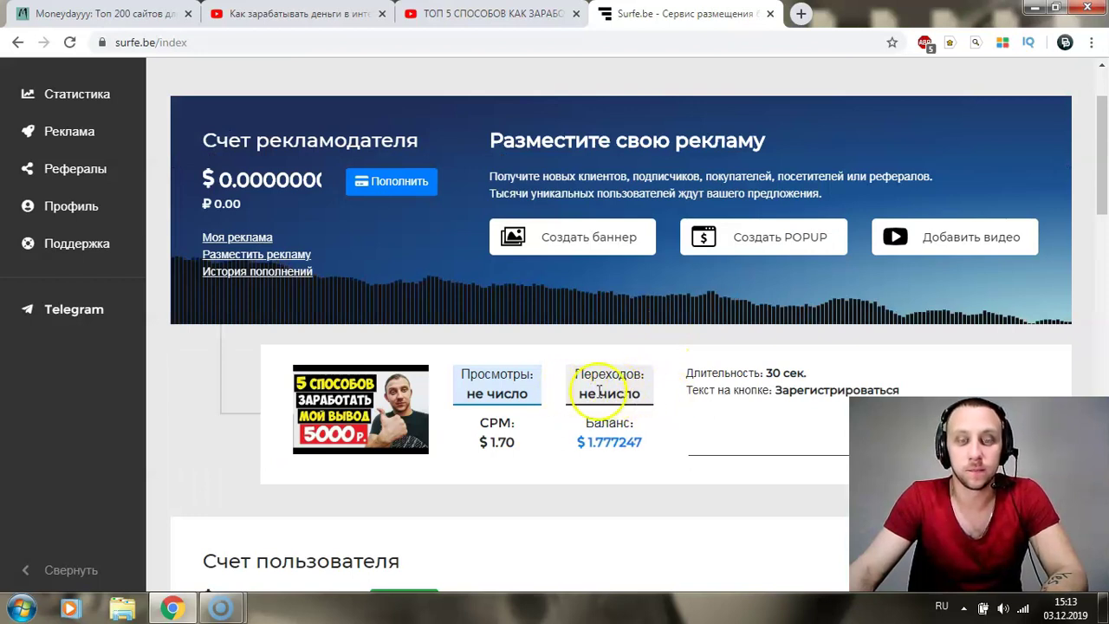
pyautogui.scroll(-1, 656, 401)
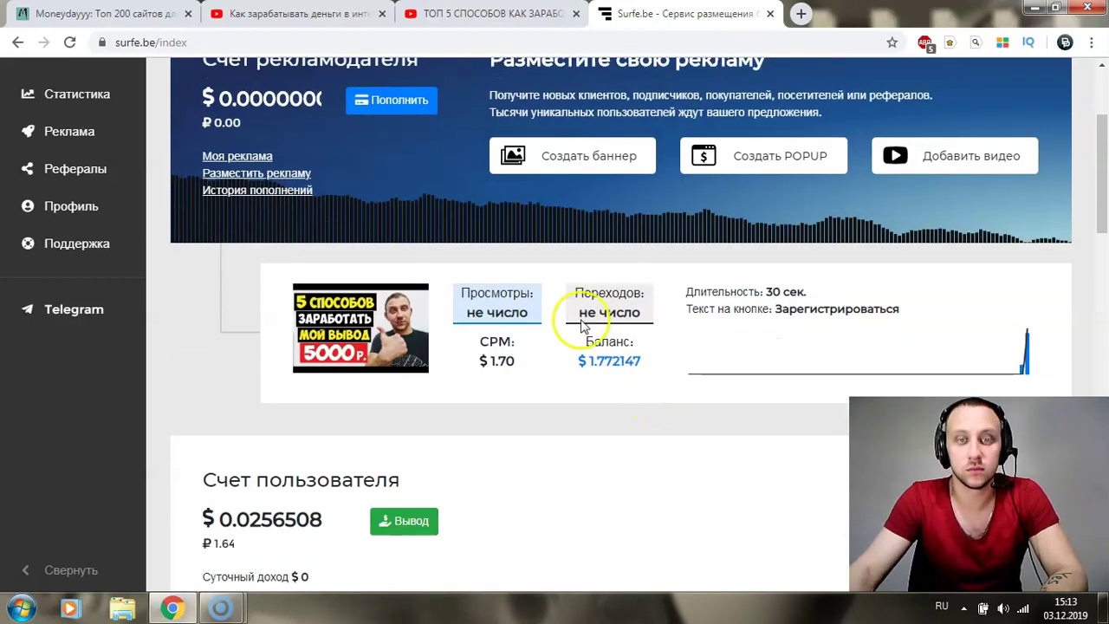
pyautogui.click(484, 315)
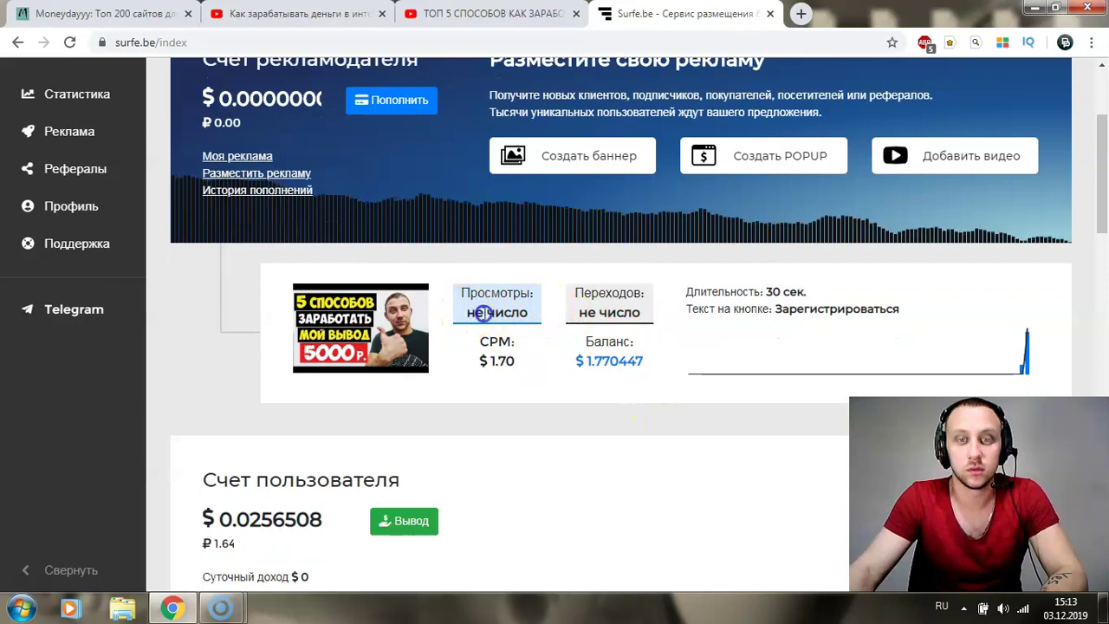
pyautogui.click(673, 383)
pyautogui.doubleClick(576, 359)
pyautogui.click(684, 397)
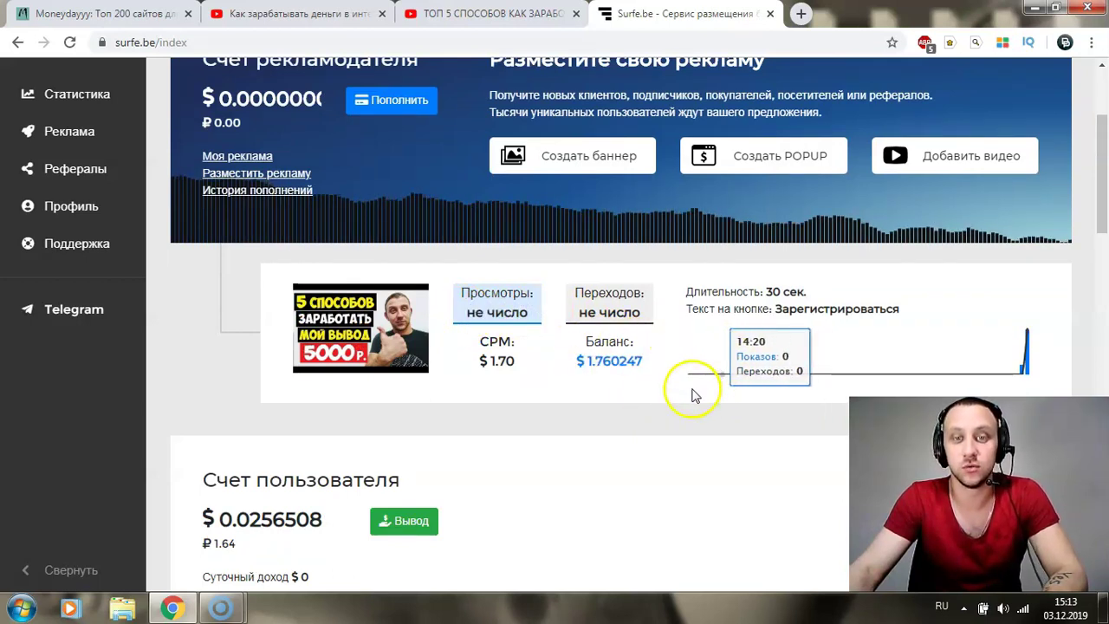
pyautogui.scroll(3, 624, 391)
pyautogui.scroll(-1, 309, 347)
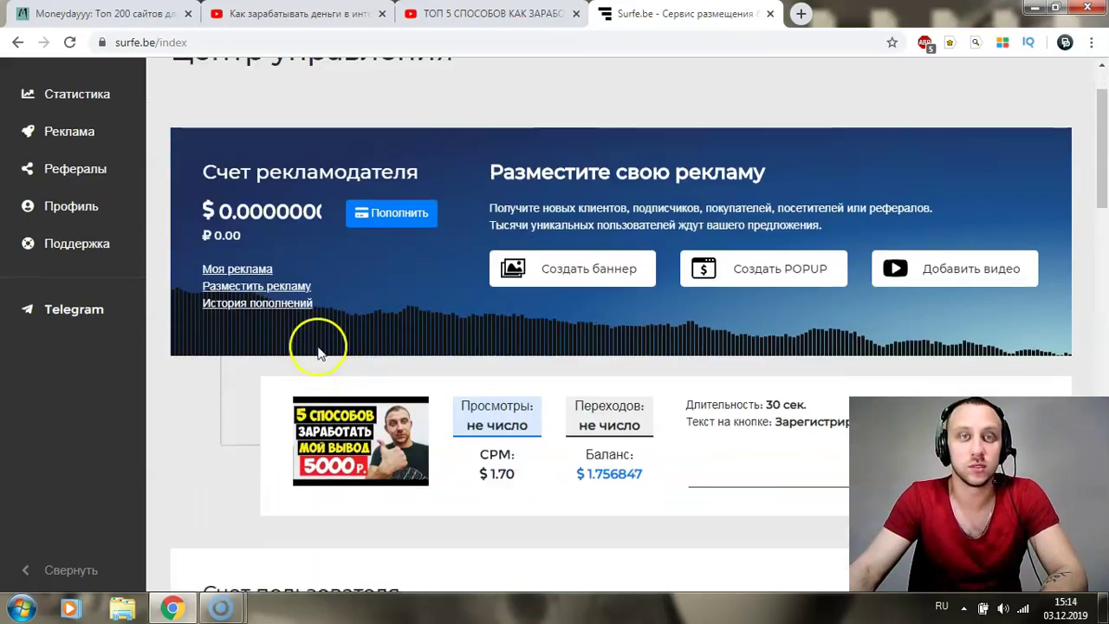
# Step: Switch to the promoted video's YouTube page and check its view count and publication date
pyautogui.click(490, 13)
pyautogui.scroll(4, 198, 210)
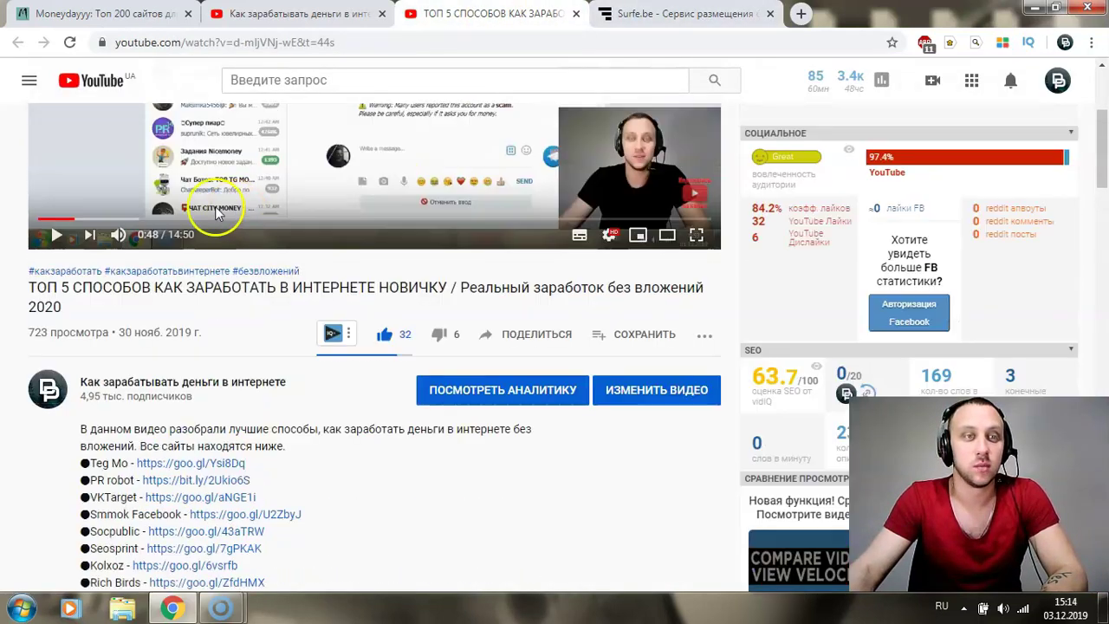
pyautogui.scroll(-3, 56, 332)
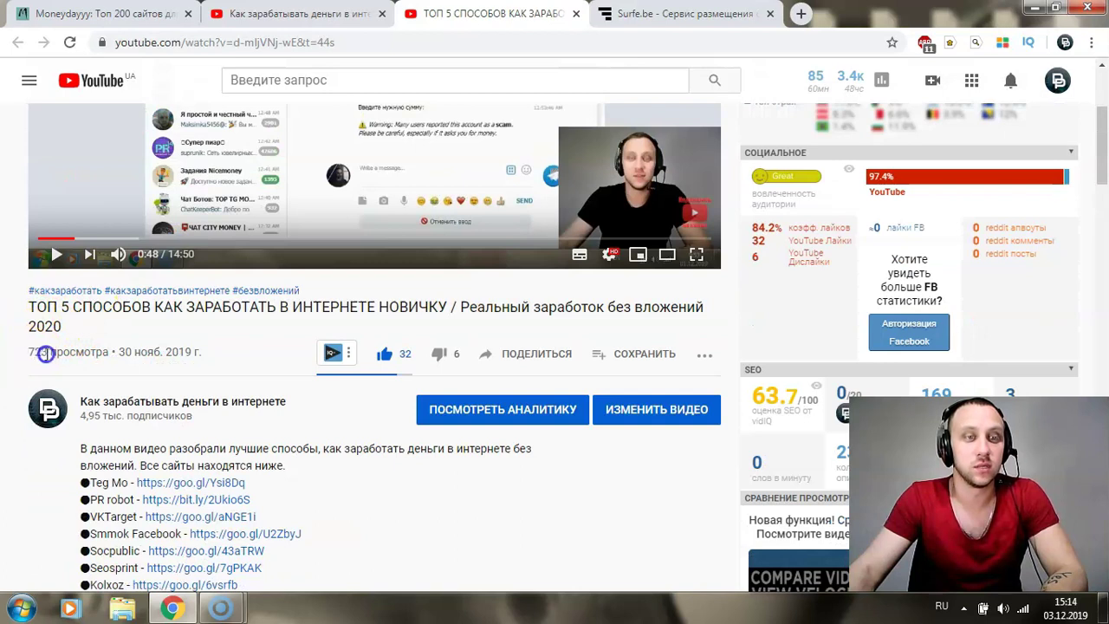
pyautogui.moveTo(203, 337); pyautogui.dragTo(230, 358)
pyautogui.click(227, 356)
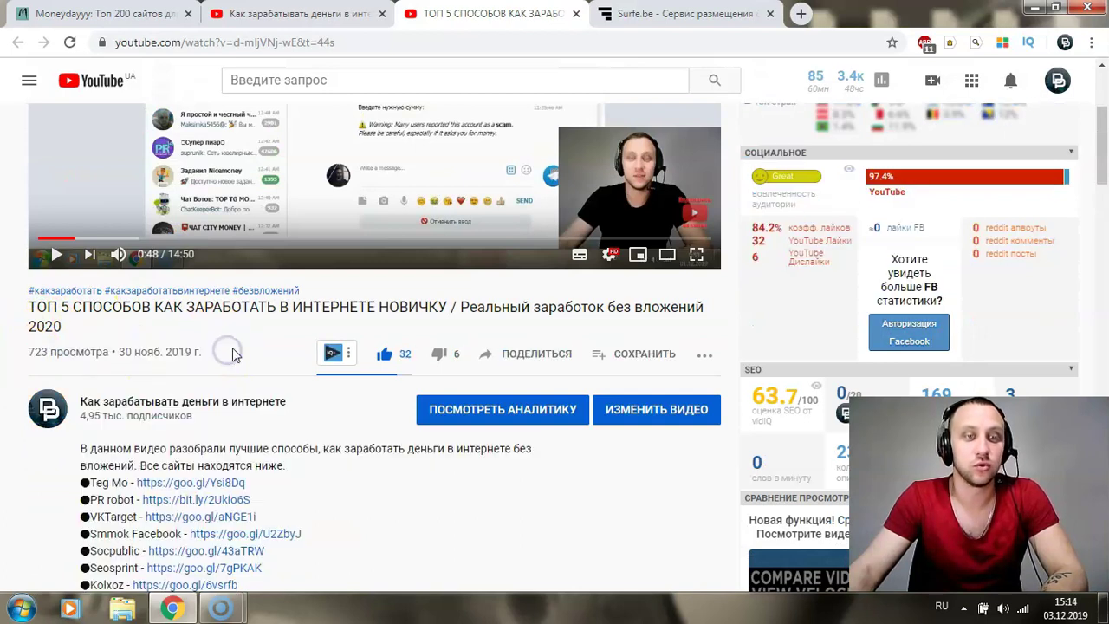
# Step: Reload the promoted YouTube video's page, pause playback and recheck the view count
pyautogui.scroll(3, 222, 374)
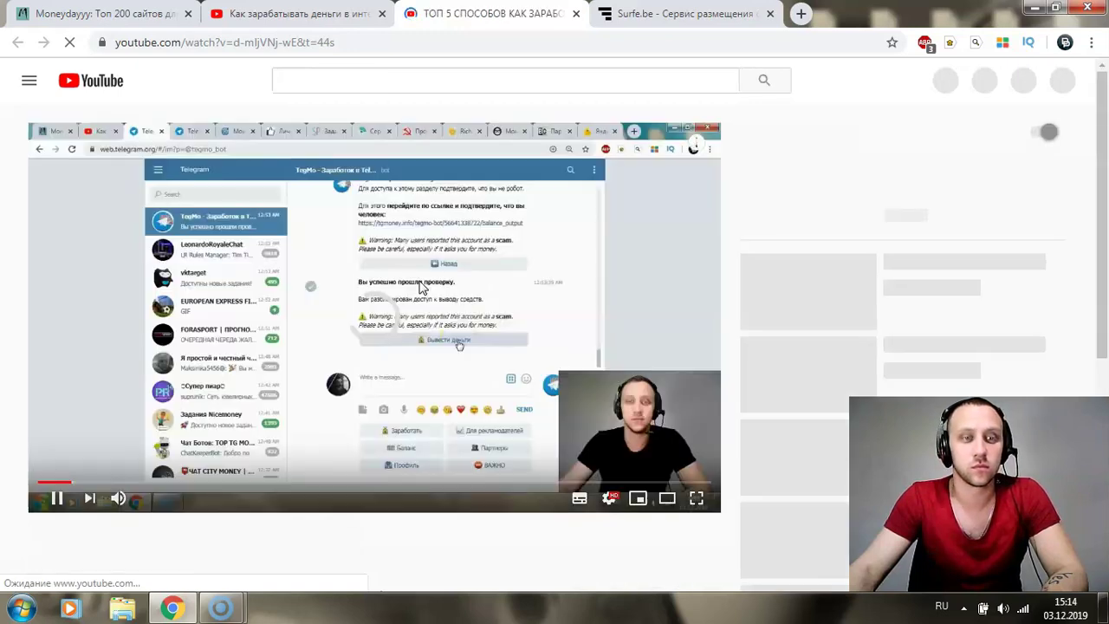
pyautogui.click(56, 499)
pyautogui.scroll(-3, 323, 373)
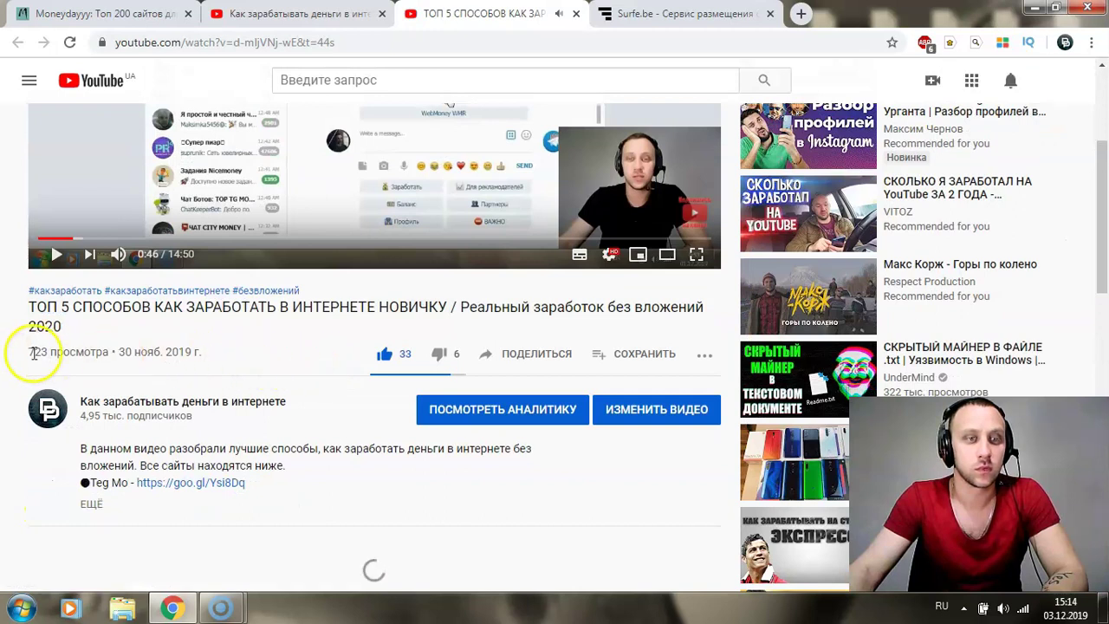
pyautogui.moveTo(134, 363); pyautogui.dragTo(200, 364)
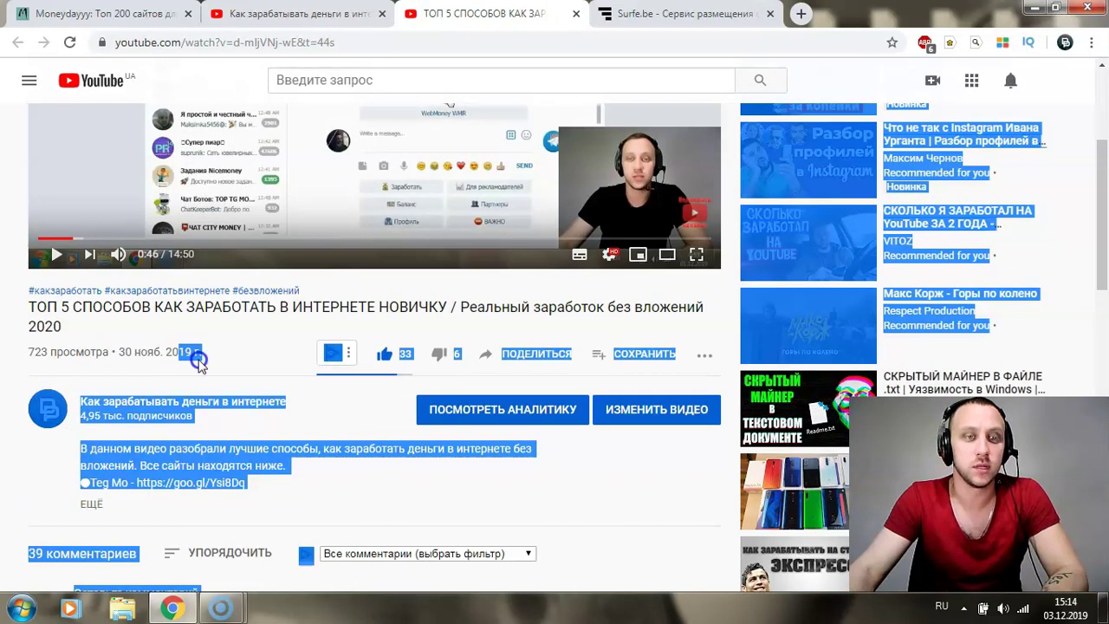
pyautogui.click(253, 351)
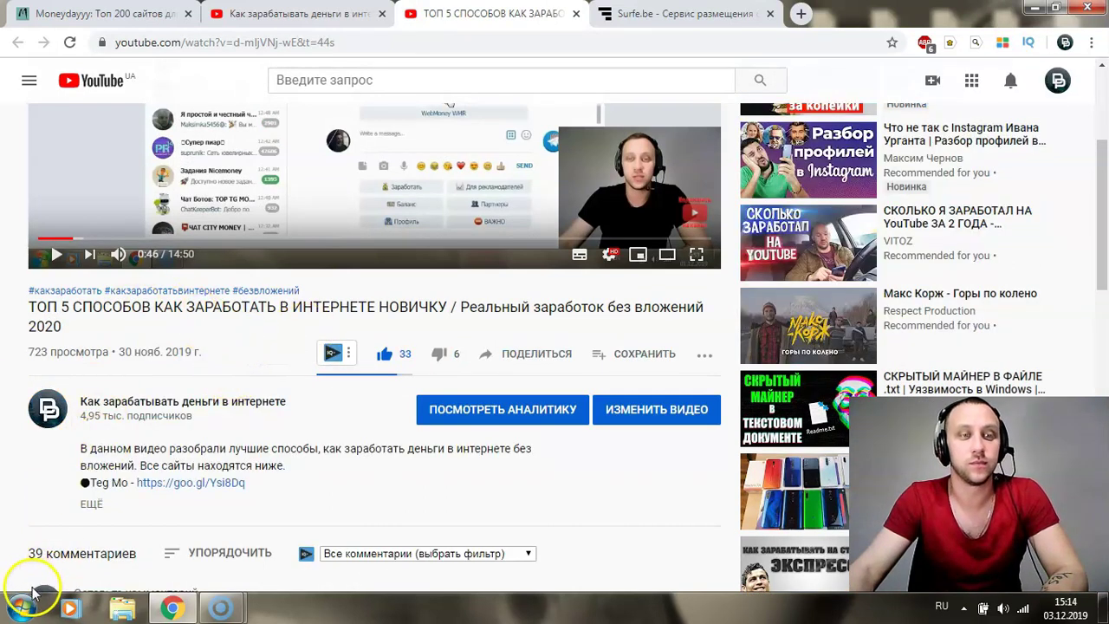